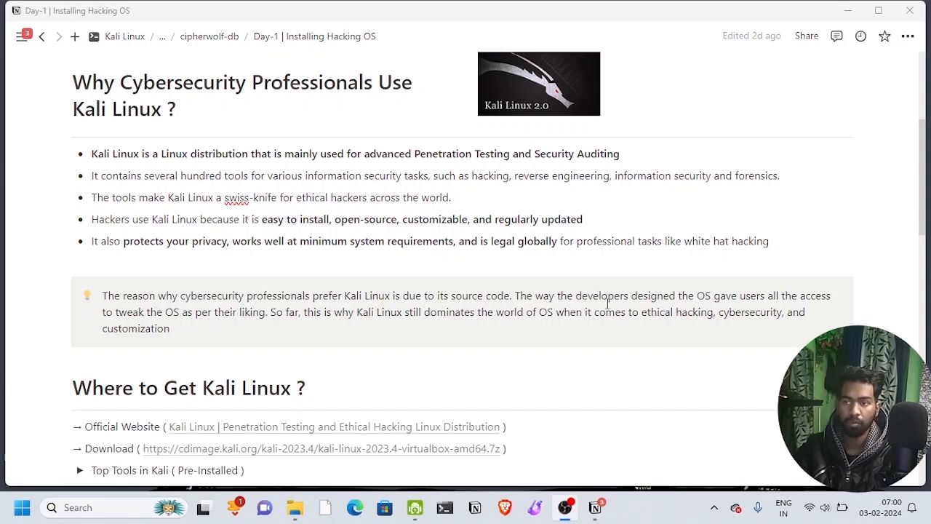
Step: Review the minimum system requirements for Kali Linux in the notes page, covering RAM, disk space, CPU and internet connection
{"action": "left_click_drag", "start_coordinate": [924, 187], "coordinate": [924, 271]}
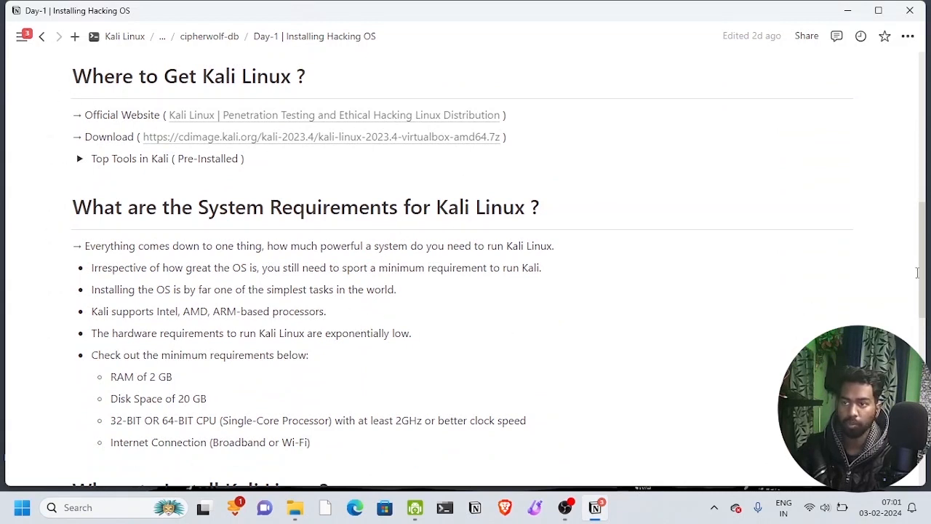
{"action": "left_click_drag", "start_coordinate": [920, 270], "coordinate": [920, 292]}
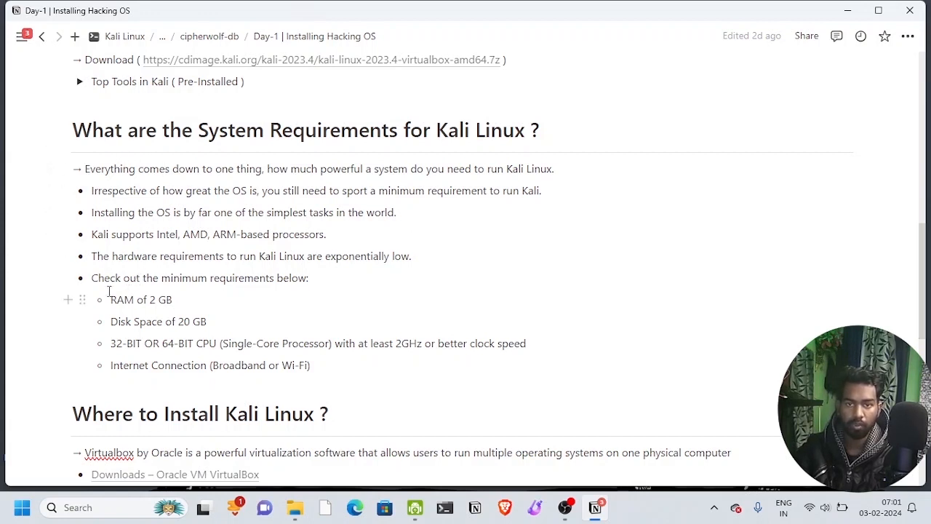
{"action": "left_click_drag", "start_coordinate": [110, 299], "coordinate": [180, 299]}
{"action": "left_click", "coordinate": [204, 322]}
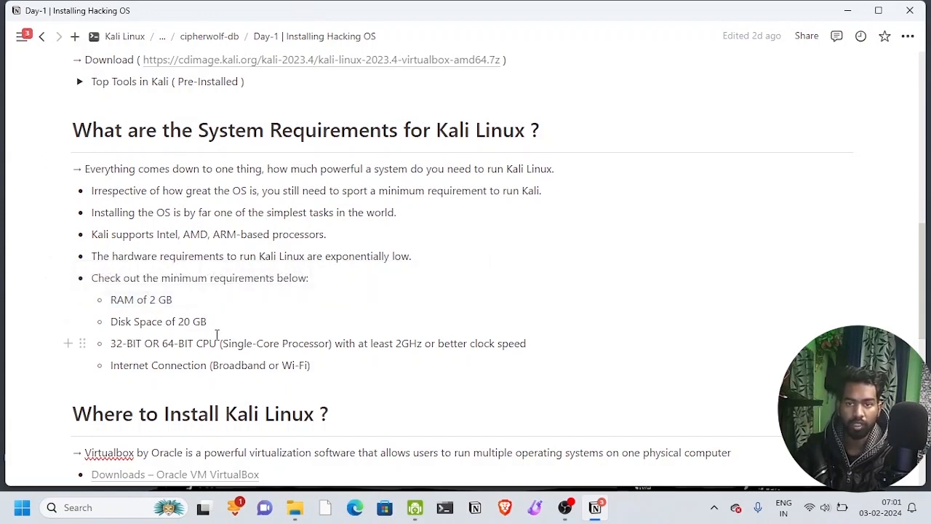
{"action": "left_click_drag", "start_coordinate": [218, 322], "coordinate": [111, 322]}
{"action": "left_click", "coordinate": [185, 358]}
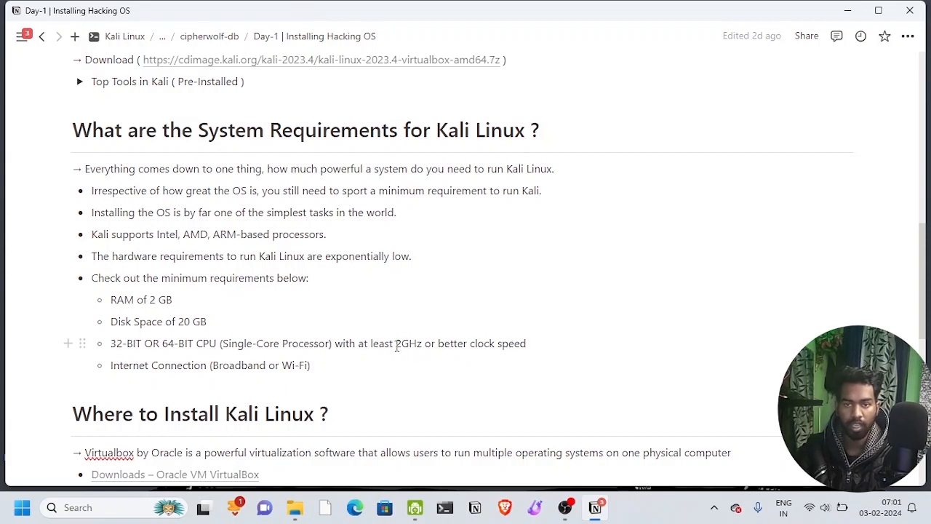
{"action": "left_click_drag", "start_coordinate": [111, 365], "coordinate": [328, 365]}
{"action": "left_click", "coordinate": [110, 365]}
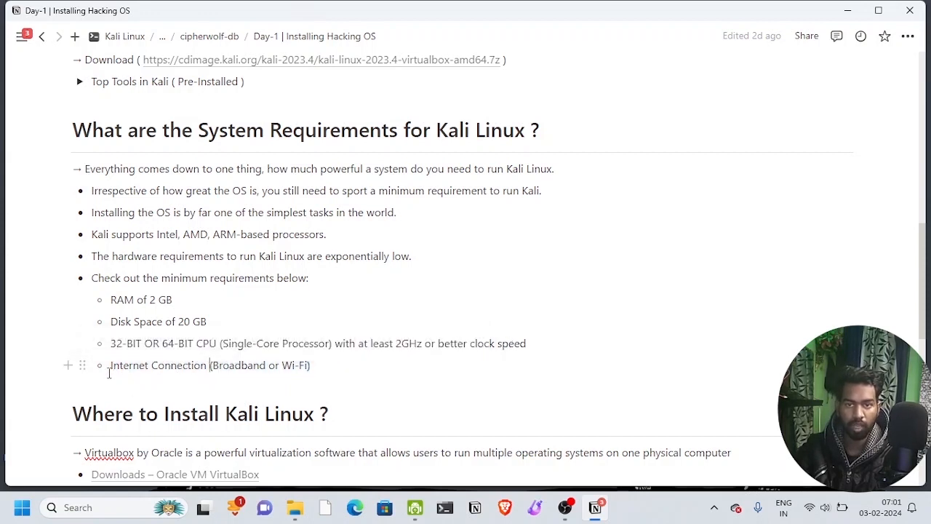
{"action": "left_click_drag", "start_coordinate": [110, 366], "coordinate": [343, 368]}
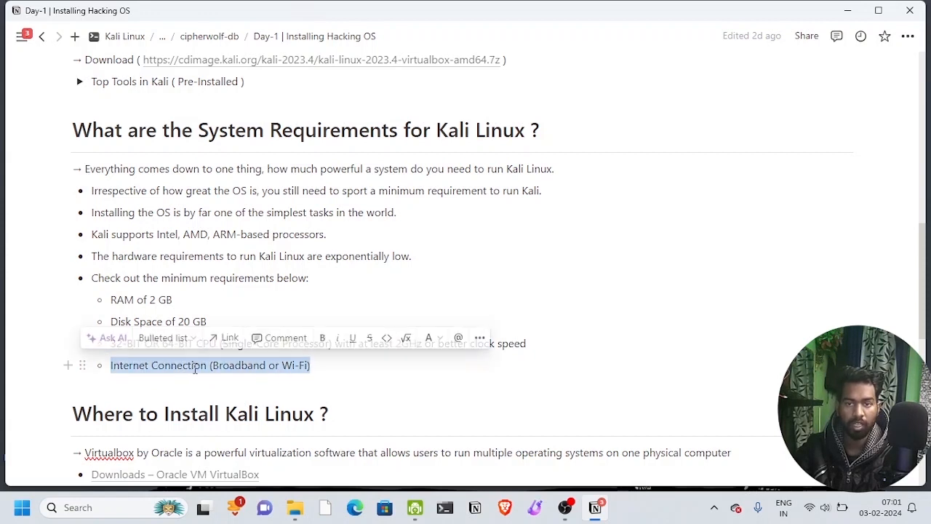
{"action": "left_click", "coordinate": [193, 365]}
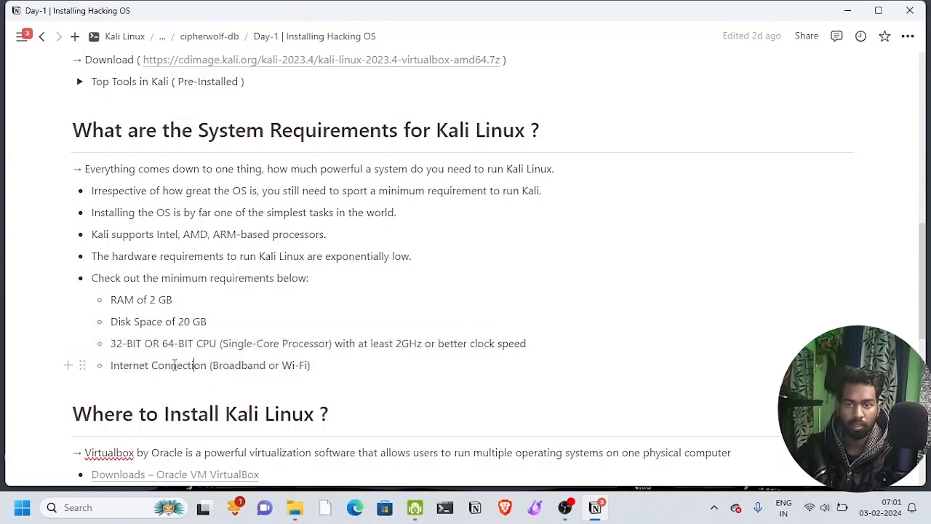
{"action": "key", "text": "Escape"}
{"action": "mouse_move", "coordinate": [922, 250]}
{"action": "left_mouse_down"}
{"action": "mouse_move", "coordinate": [923, 343]}
{"action": "mouse_move", "coordinate": [924, 257]}
{"action": "left_mouse_up"}
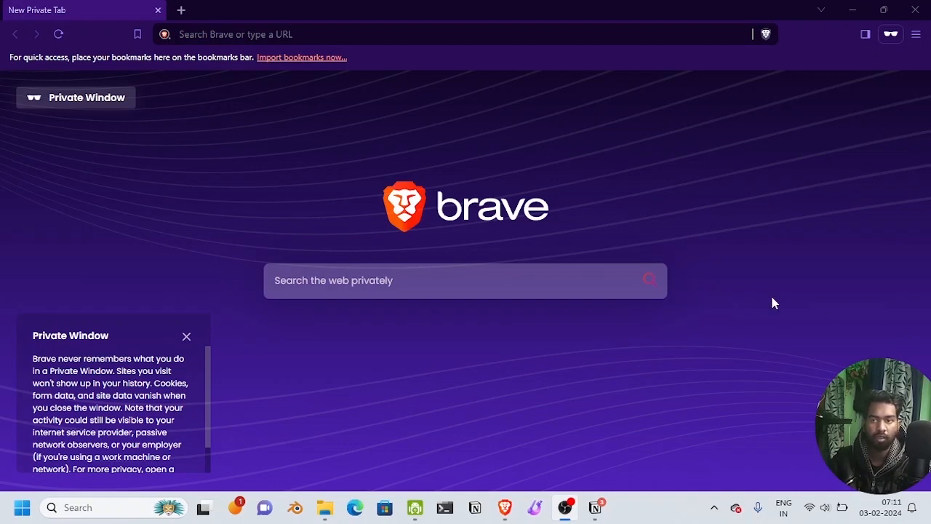
Step: Open Google in a Brave private window and search for kali.org
{"action": "left_click", "coordinate": [308, 35]}
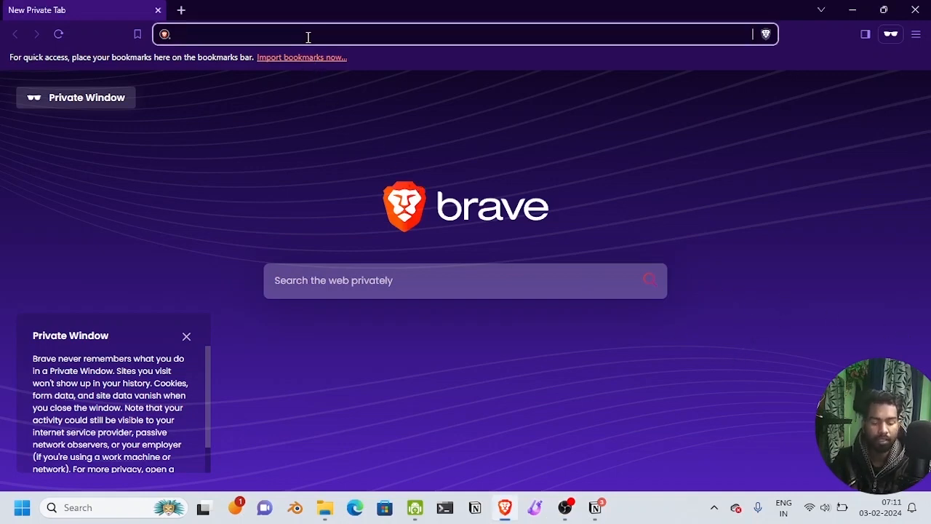
{"action": "type", "text": "go"}
{"action": "key", "text": "Return"}
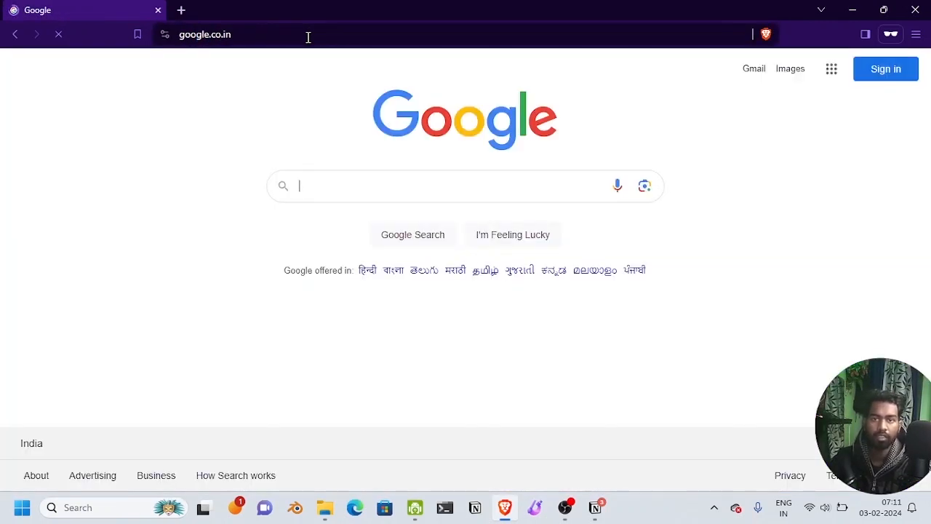
{"action": "left_click", "coordinate": [384, 185]}
{"action": "type", "text": "kal"}
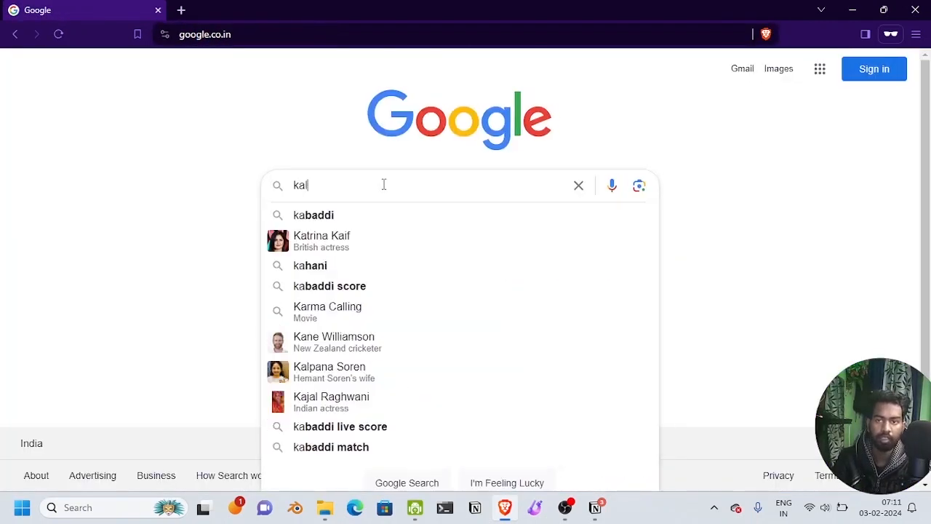
{"action": "type", "text": "i.org"}
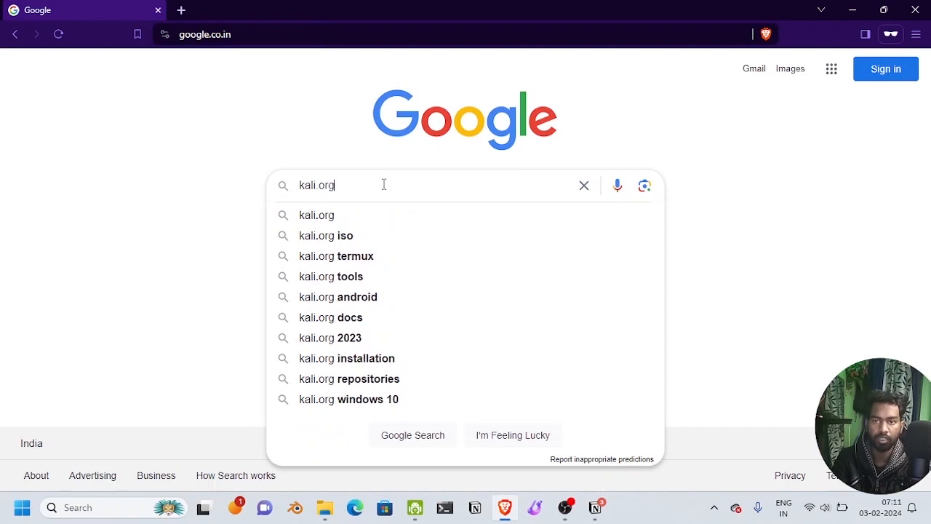
{"action": "key", "text": "Return"}
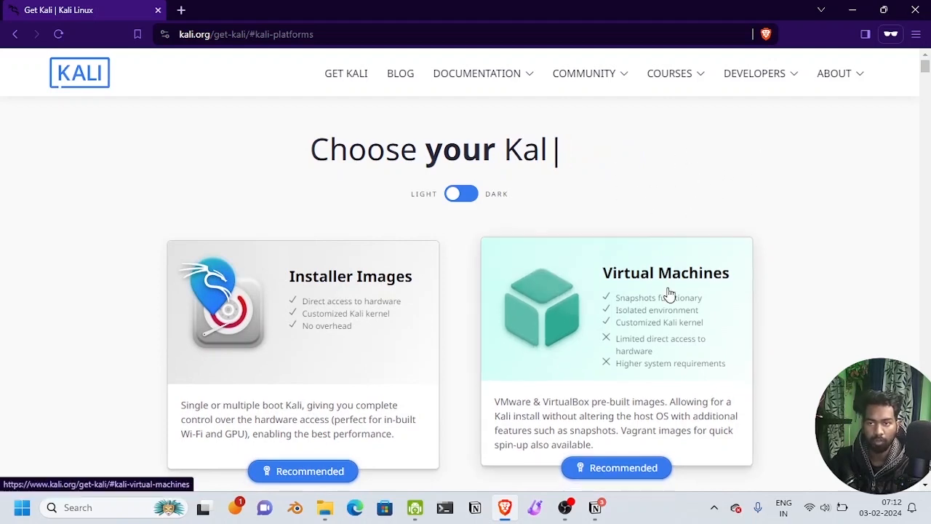
Step: Download the 64-bit pre-built VirtualBox image kali-linux-2023.4-virtualbox-amd64.7z into the Downloads folder and open the full download history
{"action": "scroll", "coordinate": [620, 342], "scroll_direction": "down", "scroll_amount": 2}
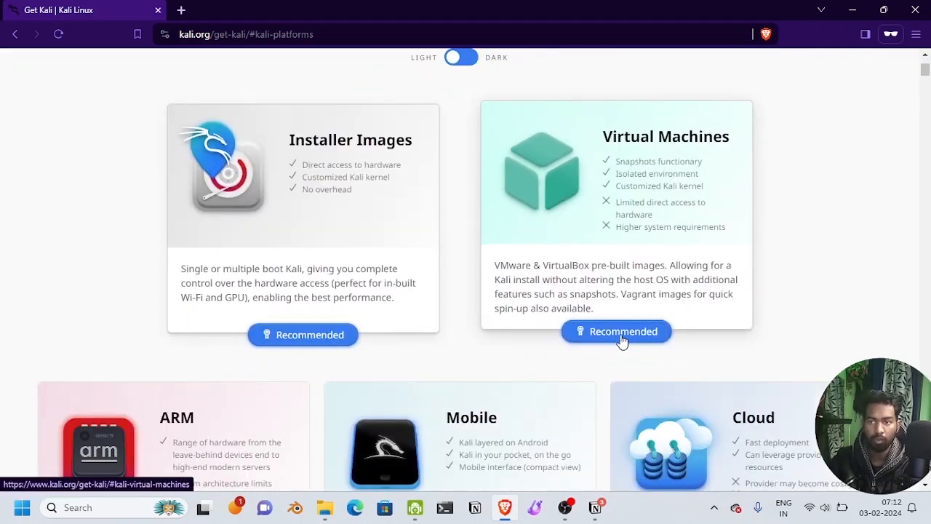
{"action": "left_click", "coordinate": [647, 196]}
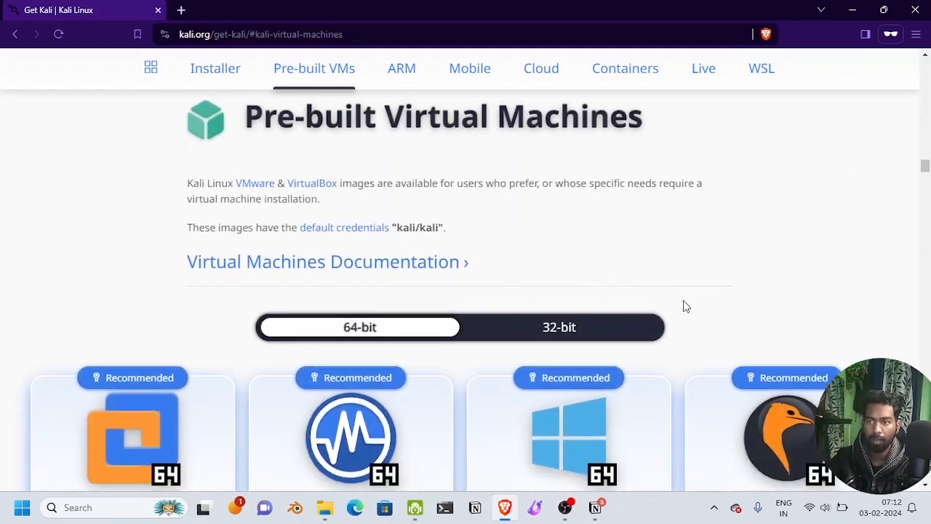
{"action": "scroll", "coordinate": [685, 306], "scroll_direction": "down", "scroll_amount": 2}
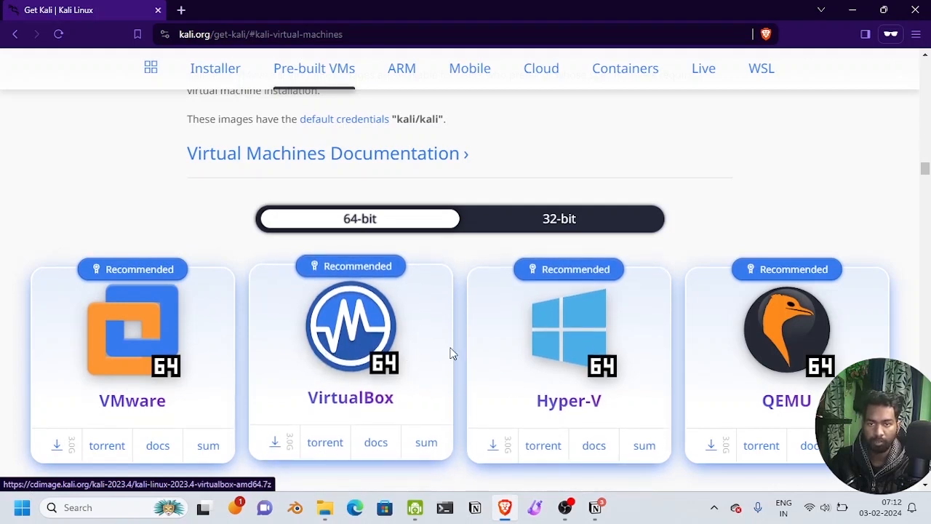
{"action": "left_click", "coordinate": [275, 445]}
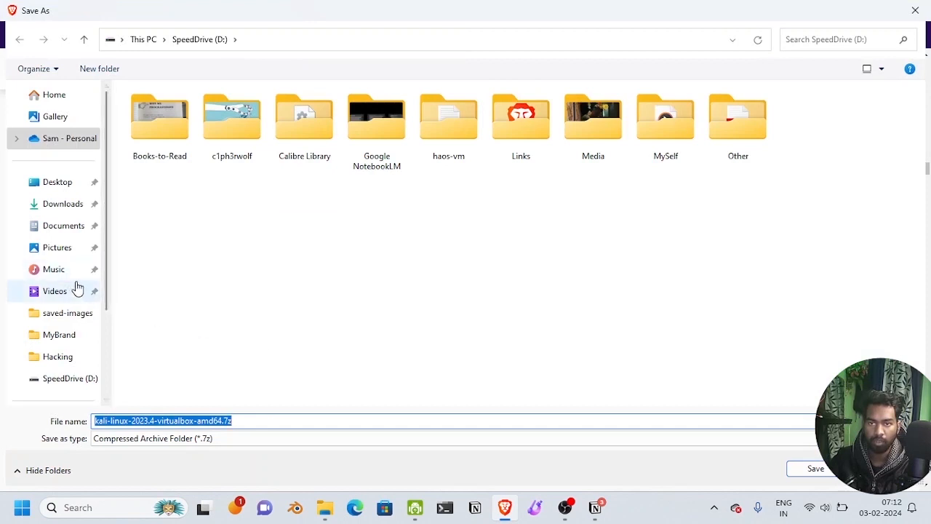
{"action": "left_click", "coordinate": [68, 206]}
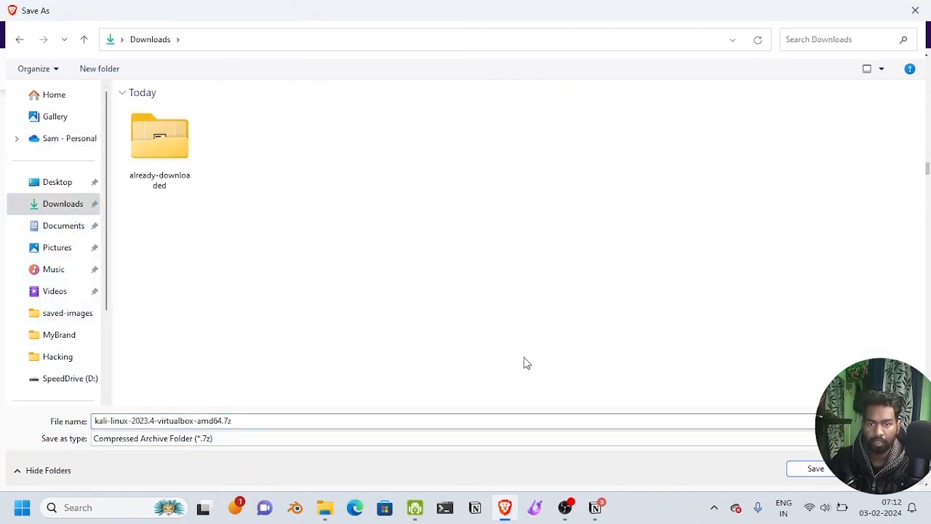
{"action": "left_click", "coordinate": [813, 469]}
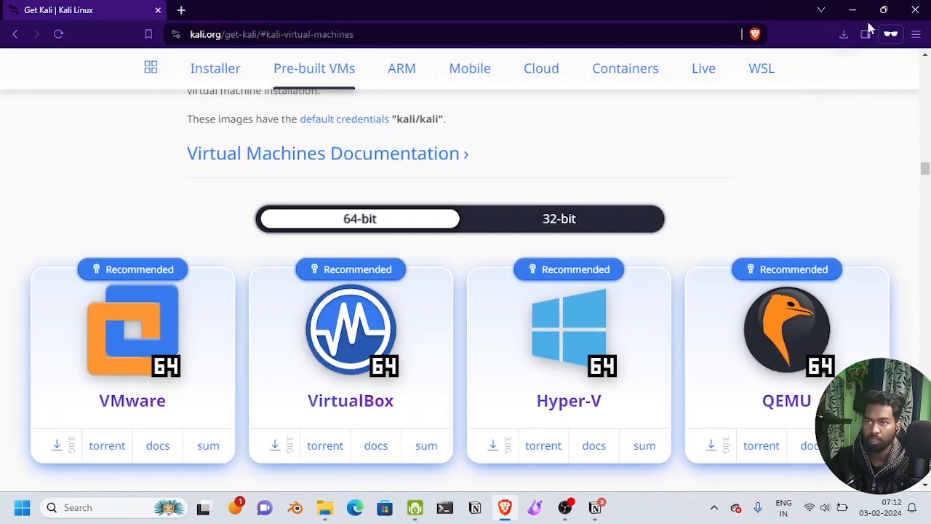
{"action": "left_click", "coordinate": [844, 35]}
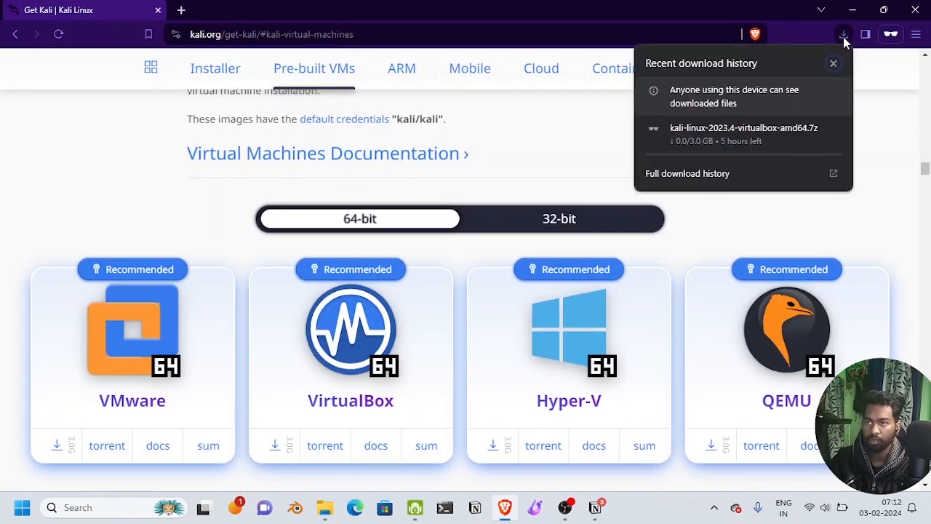
{"action": "left_click", "coordinate": [752, 169]}
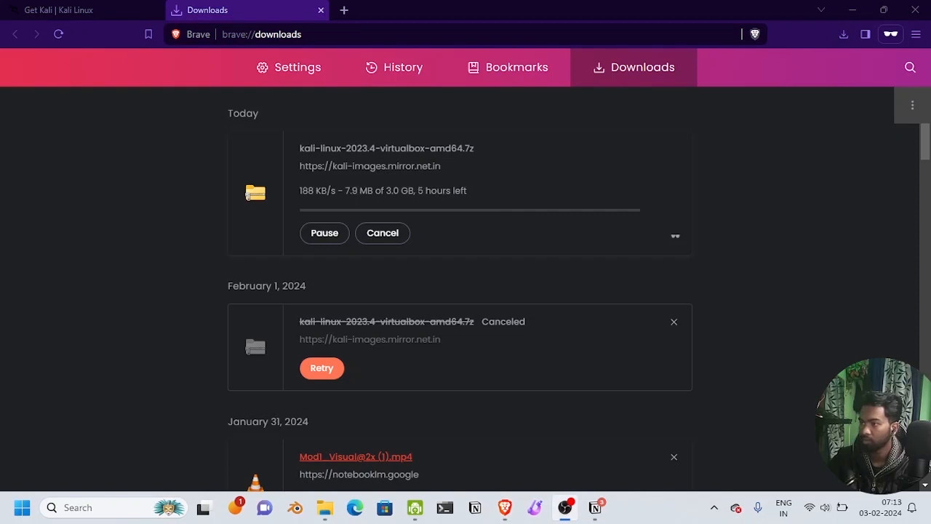
Step: Open Google in a new private window and search for virtualbox
{"action": "key", "text": "ctrl+shift+n"}
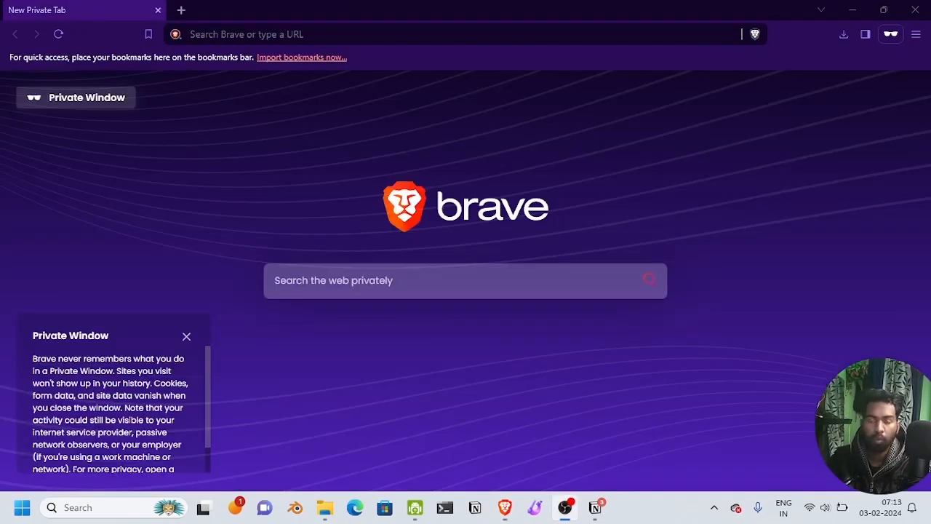
{"action": "left_click", "coordinate": [503, 29]}
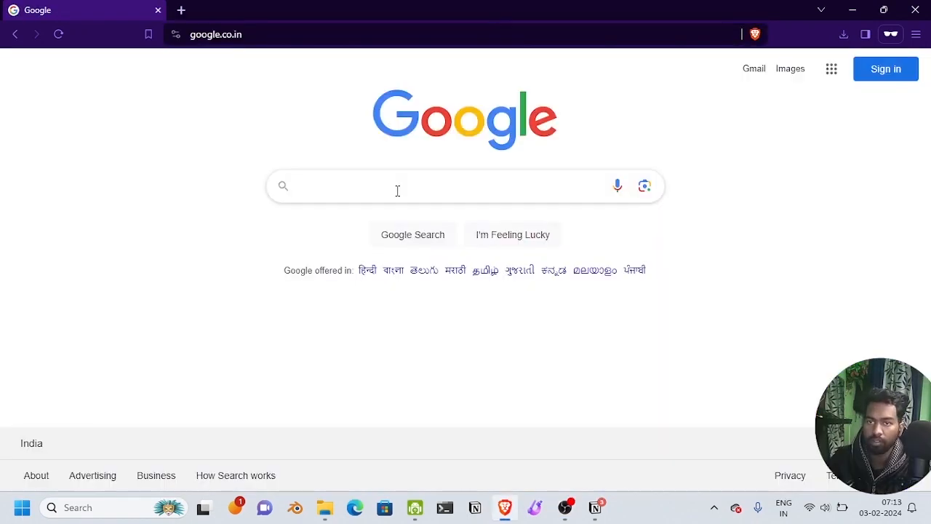
{"action": "left_click", "coordinate": [397, 190]}
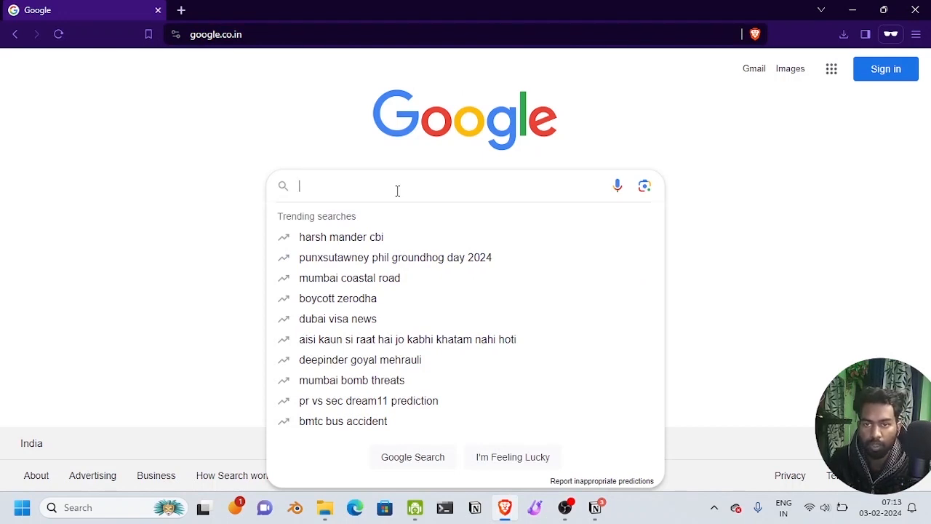
{"action": "type", "text": "virtual"}
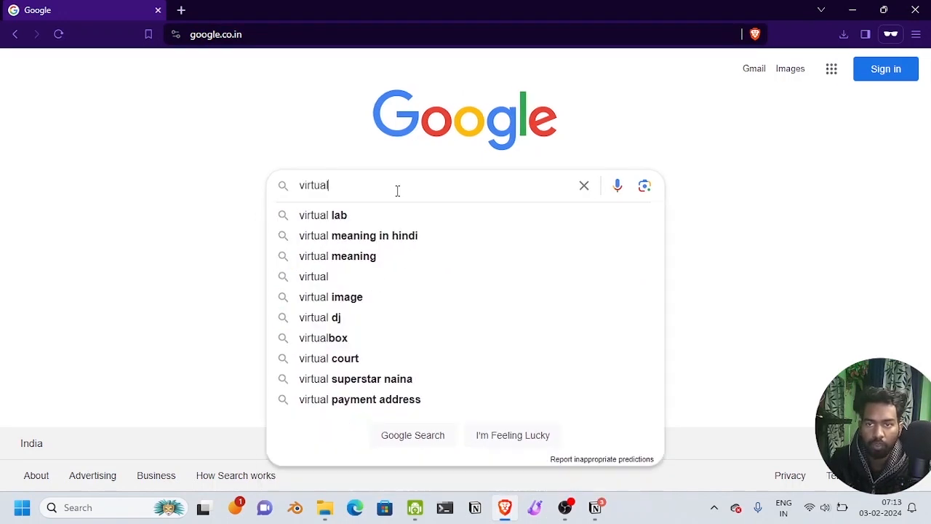
{"action": "type", "text": "box"}
{"action": "key", "text": "Return"}
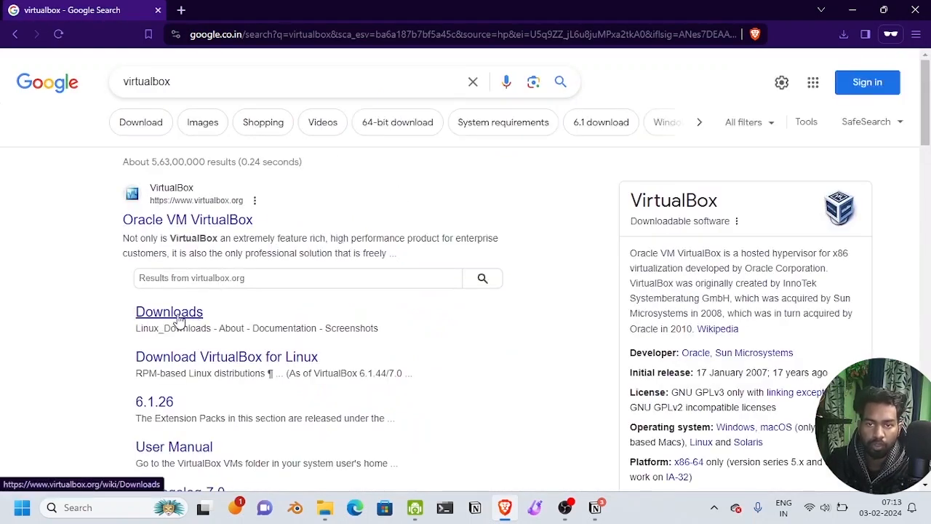
Step: Download the VirtualBox 7.0.14 Windows hosts installer from the VirtualBox downloads page into the Downloads folder
{"action": "left_click", "coordinate": [155, 314]}
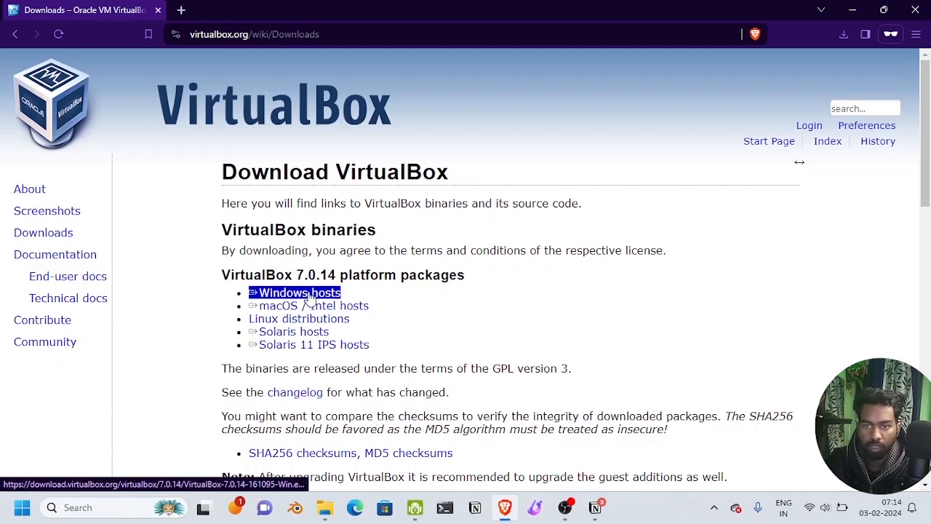
{"action": "left_click", "coordinate": [284, 300]}
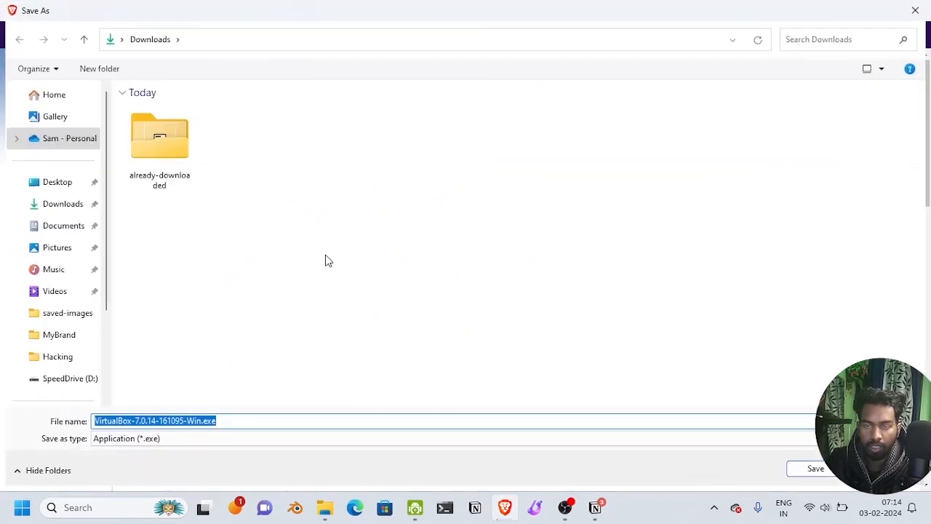
{"action": "left_click", "coordinate": [64, 204]}
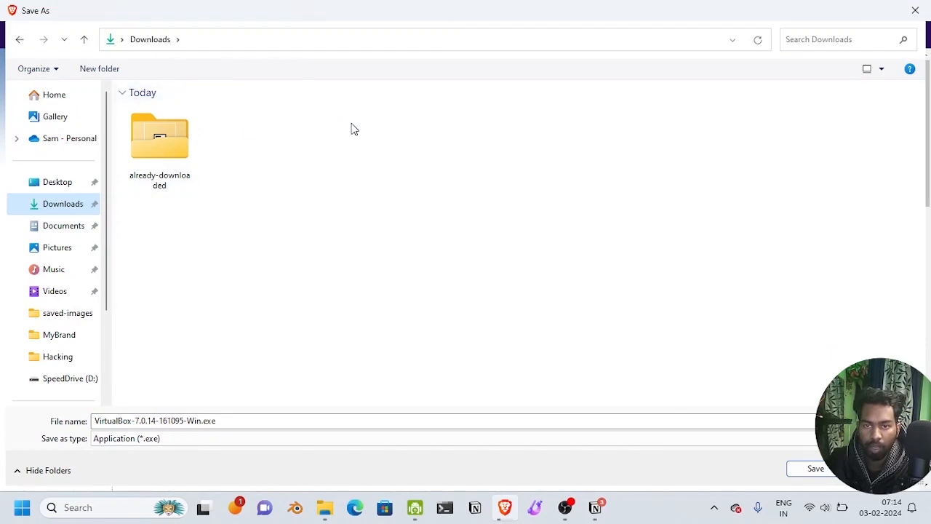
{"action": "left_click", "coordinate": [793, 469]}
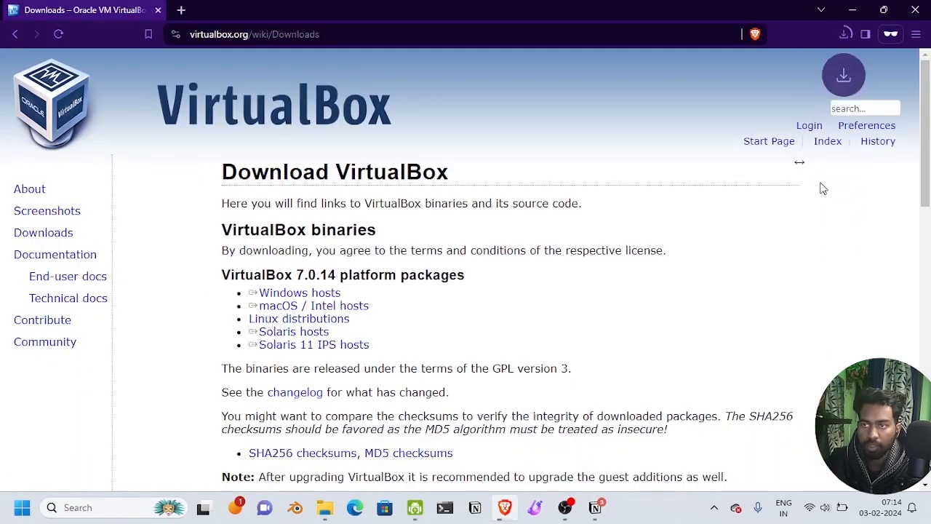
{"action": "left_click", "coordinate": [845, 33]}
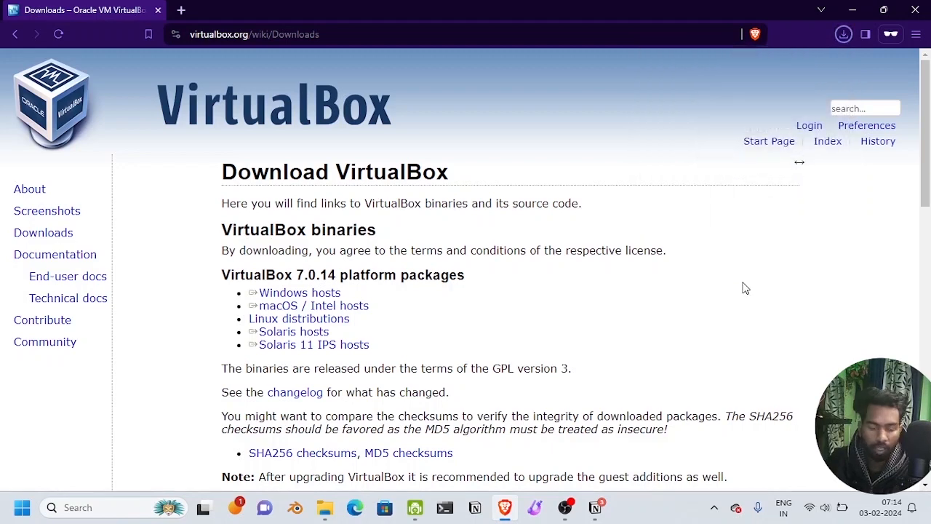
Step: Search the web for "7zzip download" in a new private tab
{"action": "key", "text": "ctrl+t"}
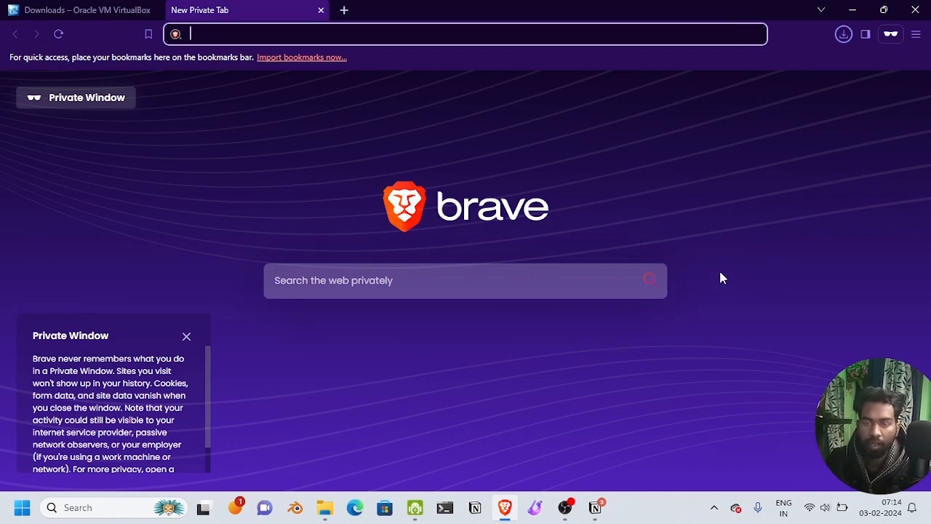
{"action": "type", "text": "z"}
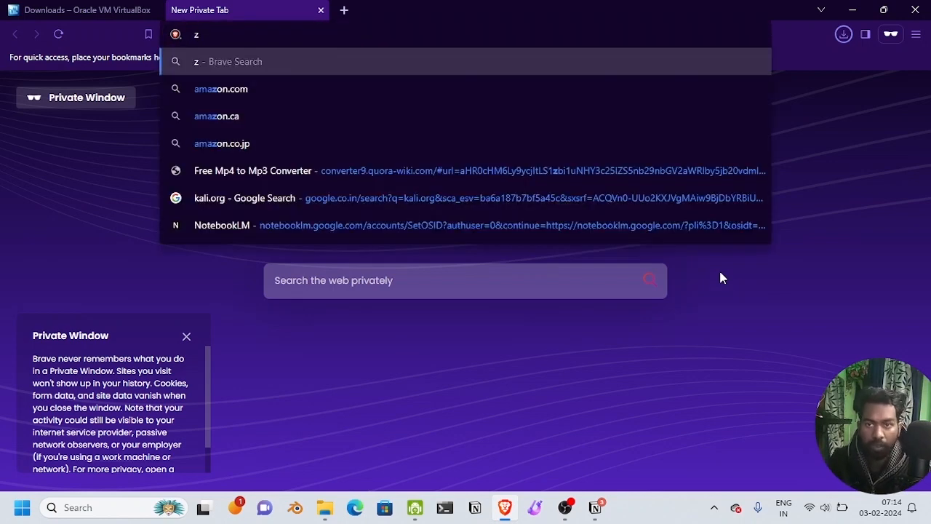
{"action": "key", "text": "BackSpace"}
{"action": "type", "text": "7"}
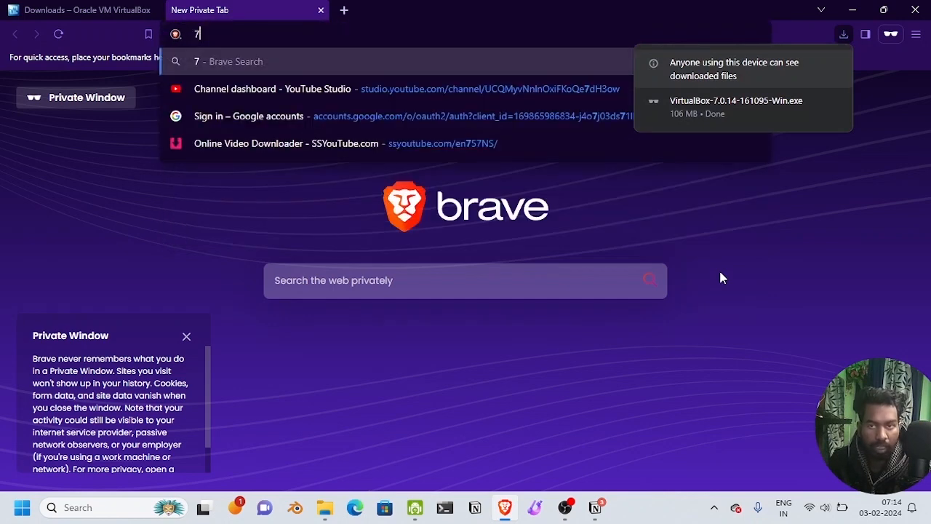
{"action": "type", "text": "zzip odnl"}
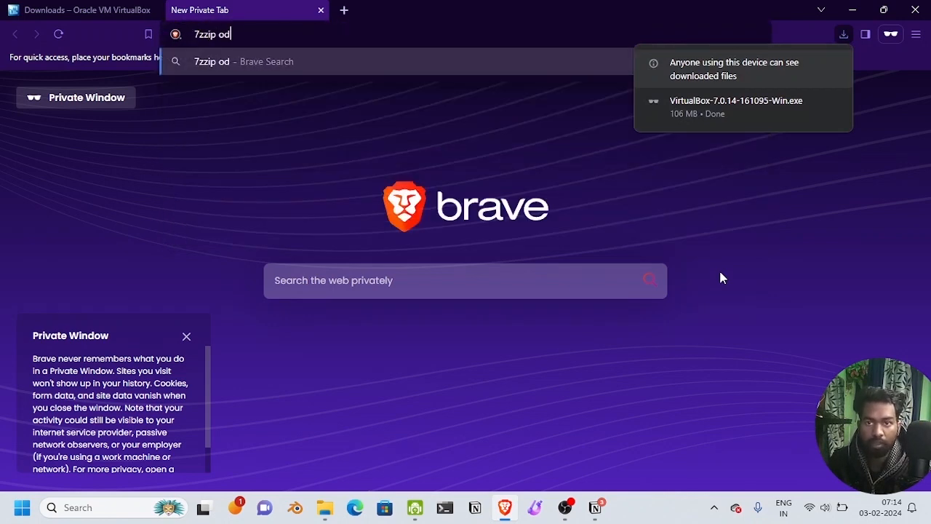
{"action": "key", "text": "BackSpace"}
{"action": "key", "text": "BackSpace"}
{"action": "key", "text": "BackSpace"}
{"action": "key", "text": "BackSpace"}
{"action": "type", "text": "downl"}
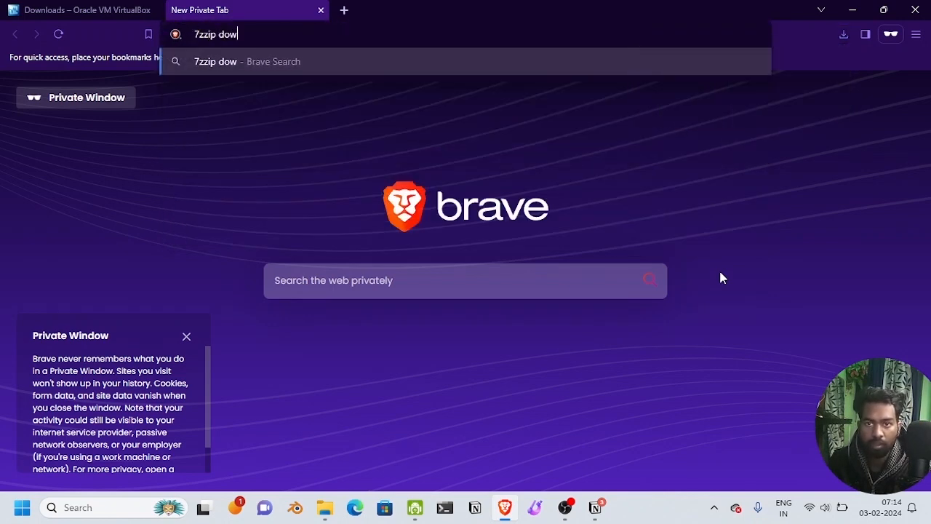
{"action": "type", "text": "oad"}
{"action": "key", "text": "Return"}
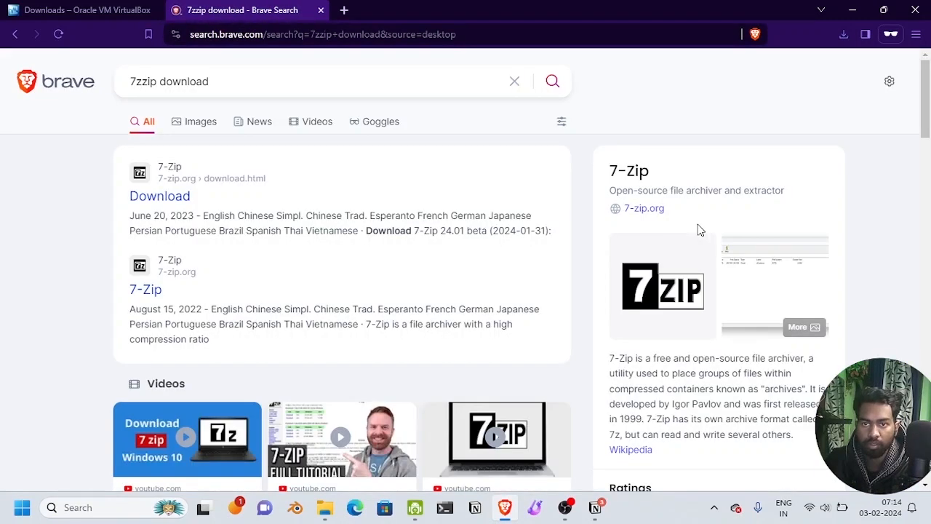
Step: Download the 64-bit Windows x64 installer 7z2401-x64.exe for 7-Zip 24.01 beta from 7-zip.org into the Downloads folder
{"action": "left_click", "coordinate": [179, 205]}
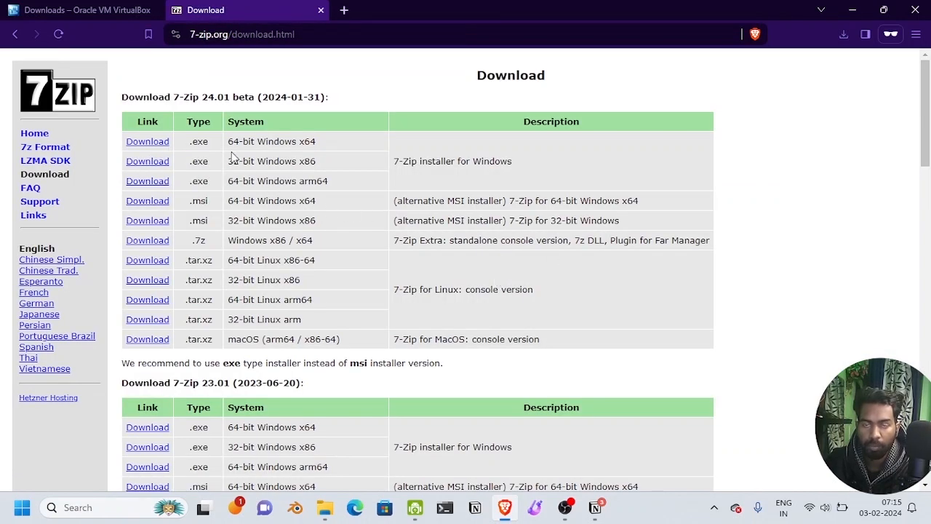
{"action": "left_click_drag", "start_coordinate": [228, 142], "coordinate": [317, 146]}
{"action": "left_click", "coordinate": [318, 152]}
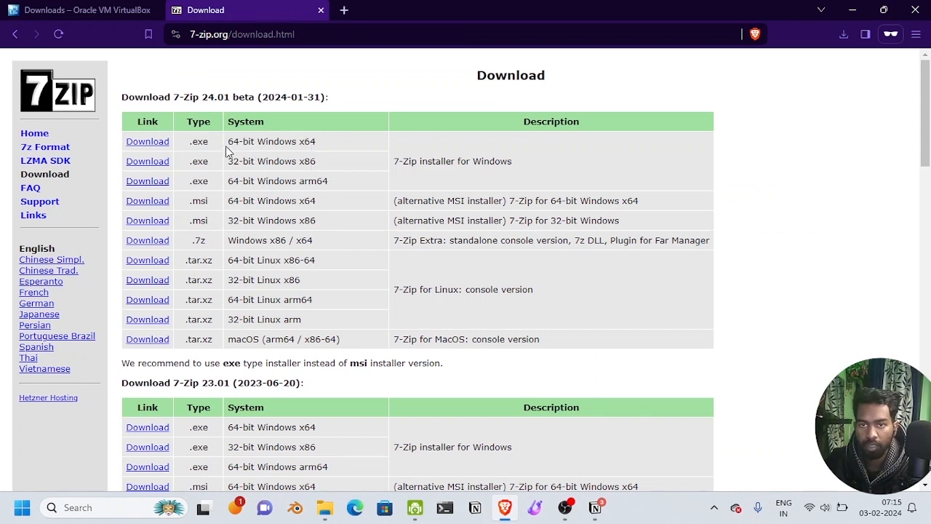
{"action": "left_click_drag", "start_coordinate": [230, 141], "coordinate": [322, 144]}
{"action": "left_click", "coordinate": [320, 157]}
{"action": "left_click_drag", "start_coordinate": [231, 143], "coordinate": [284, 144]}
{"action": "left_click", "coordinate": [228, 179]}
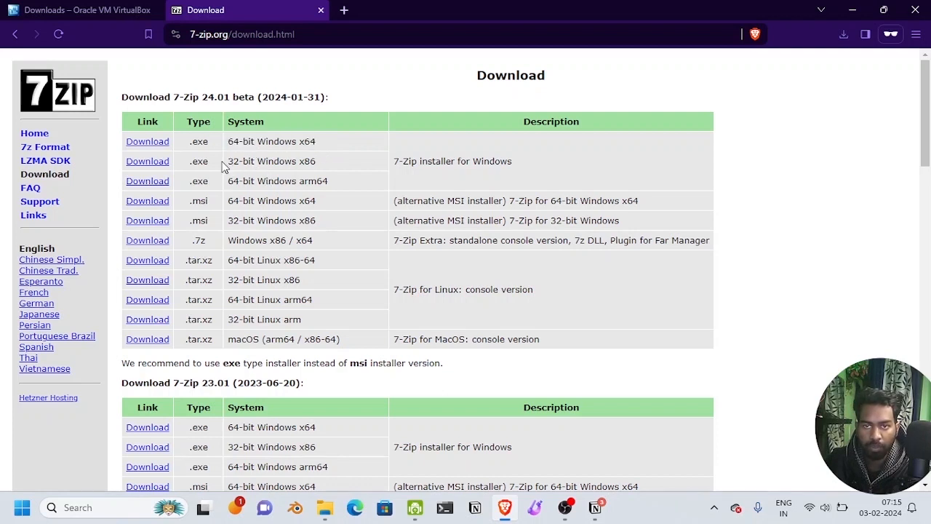
{"action": "left_click", "coordinate": [154, 145]}
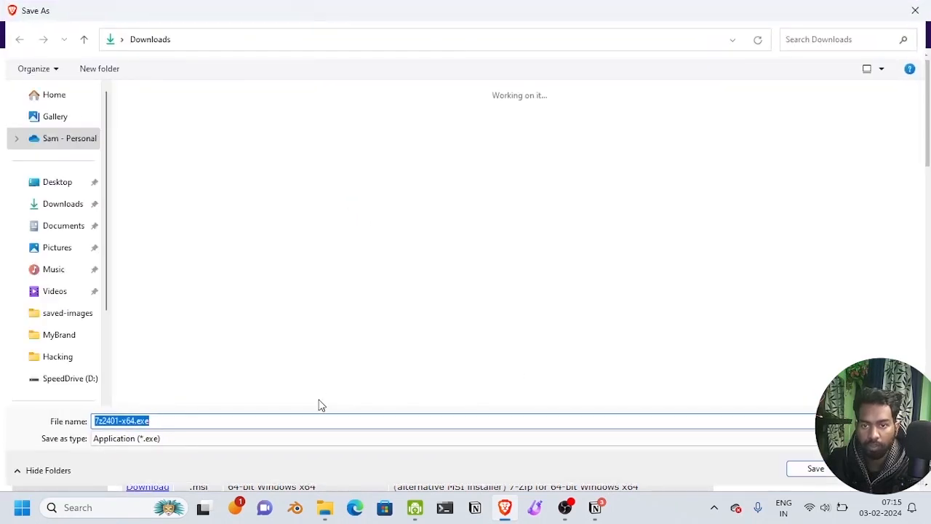
{"action": "left_click", "coordinate": [808, 467]}
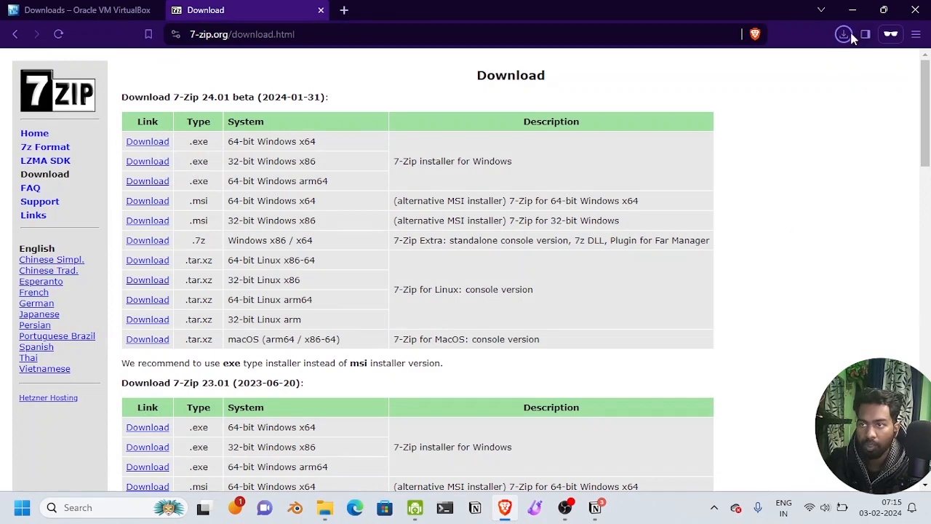
Step: Switch to File Explorer and examine the Kali archive, VirtualBox installer and 7-Zip installer in the already-downloaded folder
{"action": "mouse_move", "coordinate": [325, 517]}
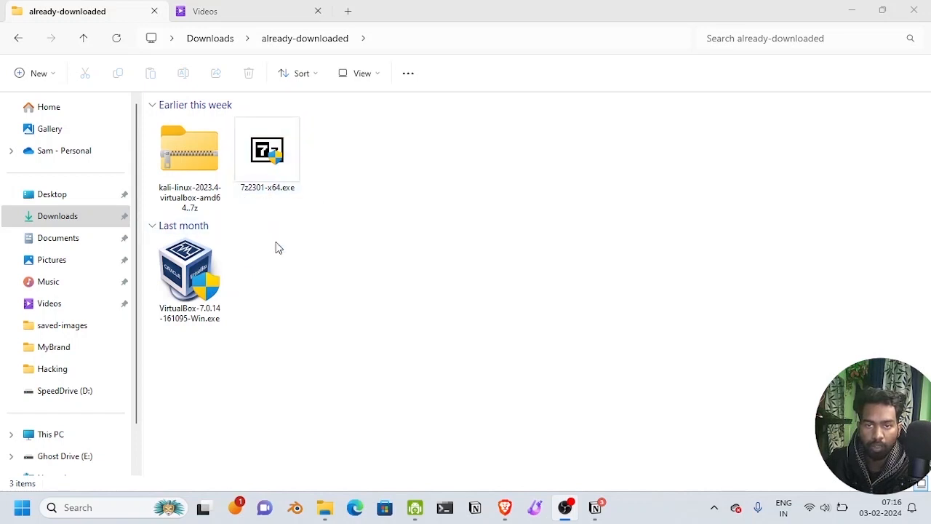
{"action": "left_click", "coordinate": [190, 202]}
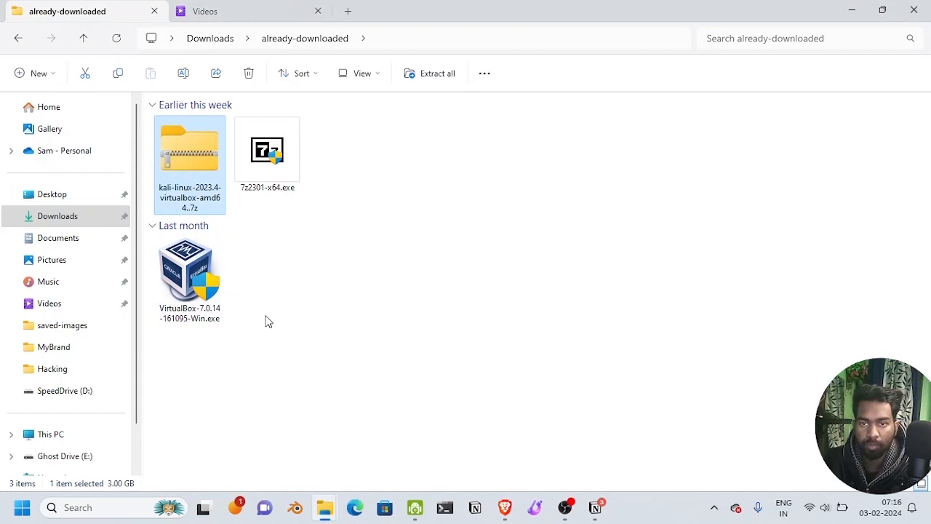
{"action": "left_click", "coordinate": [231, 364]}
{"action": "left_click", "coordinate": [189, 280]}
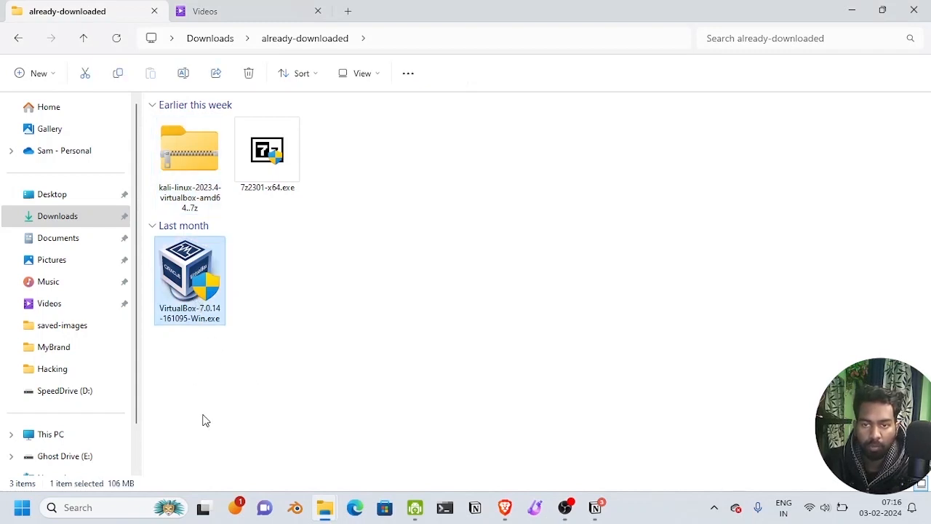
{"action": "left_click", "coordinate": [204, 421]}
{"action": "left_click", "coordinate": [189, 280]}
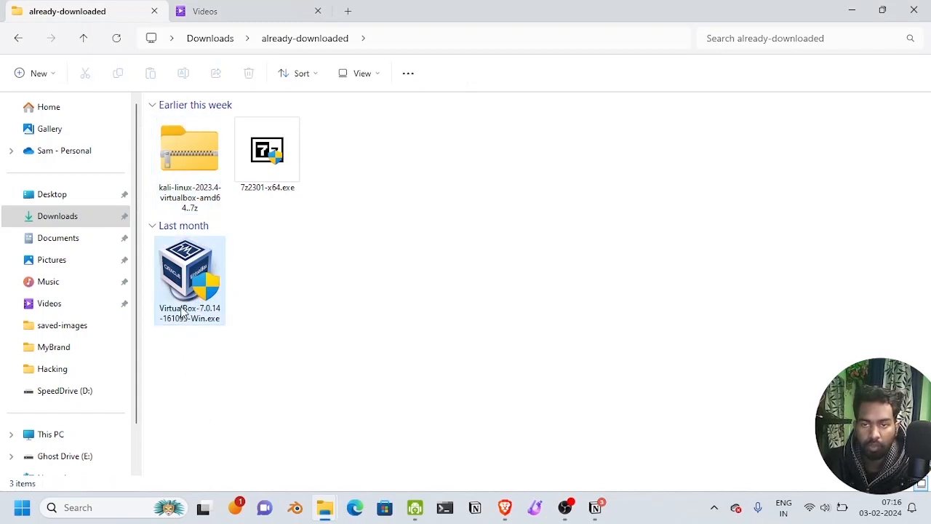
{"action": "left_click", "coordinate": [251, 364]}
{"action": "left_click", "coordinate": [262, 166]}
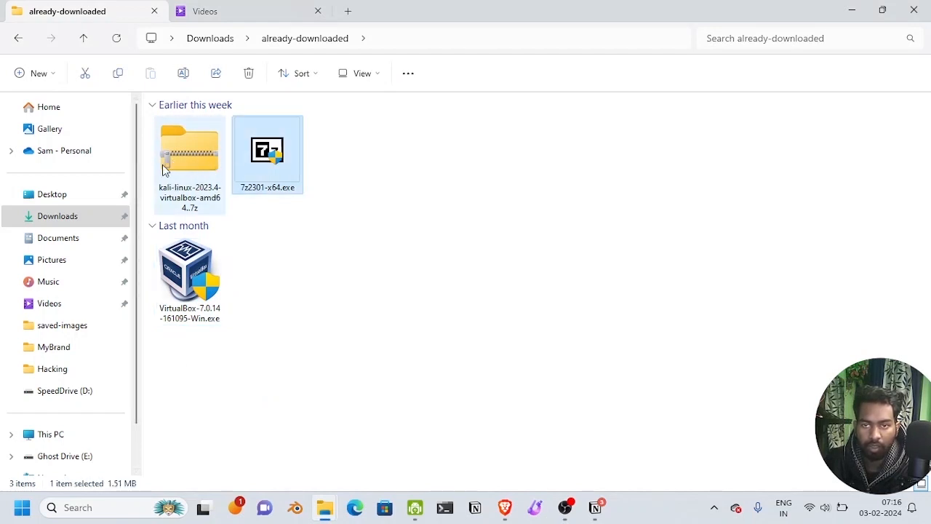
{"action": "left_click", "coordinate": [327, 309]}
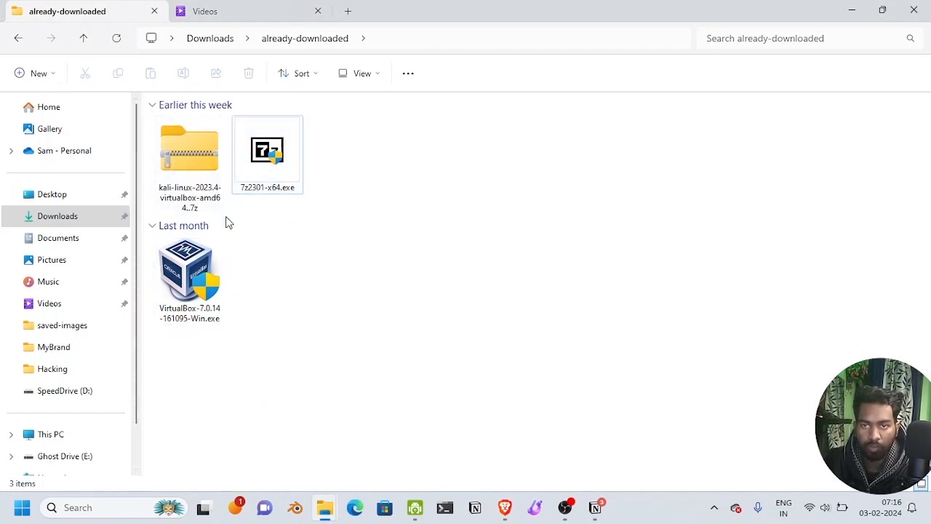
Step: Install 7-Zip 23.01 (x64) from 7z2301-x64.exe into C:\Program Files\7-Zip\ and close the setup
{"action": "double_click", "coordinate": [273, 168]}
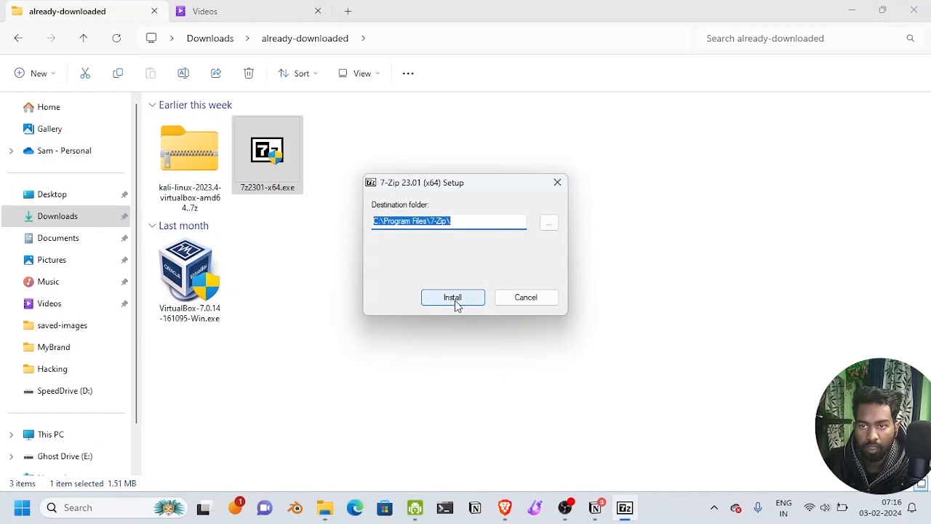
{"action": "left_click", "coordinate": [452, 297]}
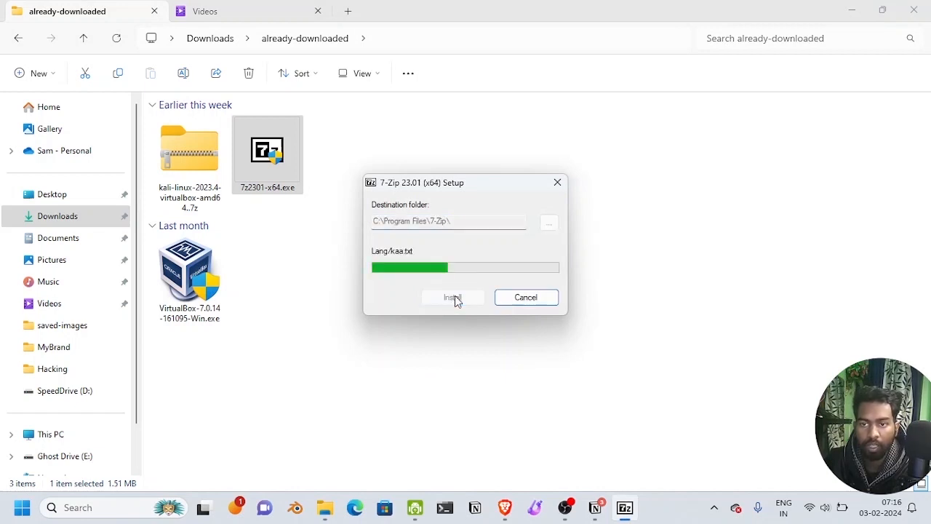
{"action": "left_click", "coordinate": [459, 306]}
Step: Open the properties of the kali-linux-2023.4 VirtualBox archive and bring up the default app choices for .7z files
{"action": "left_click", "coordinate": [186, 156]}
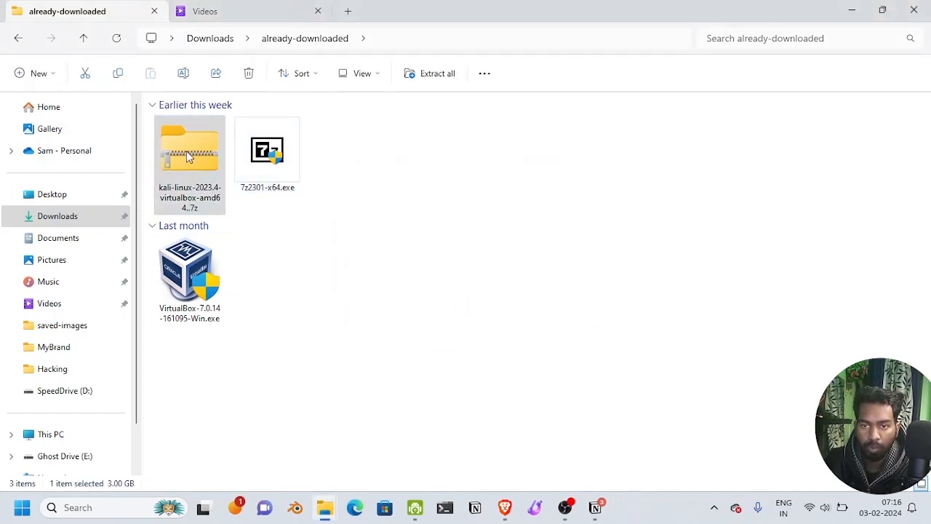
{"action": "right_click", "coordinate": [186, 150]}
{"action": "left_click", "coordinate": [238, 355]}
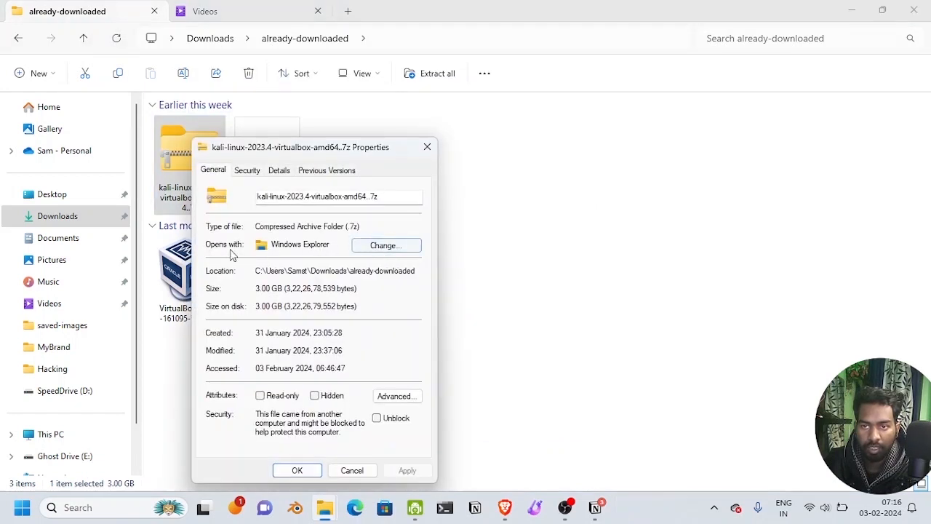
{"action": "left_click", "coordinate": [384, 250]}
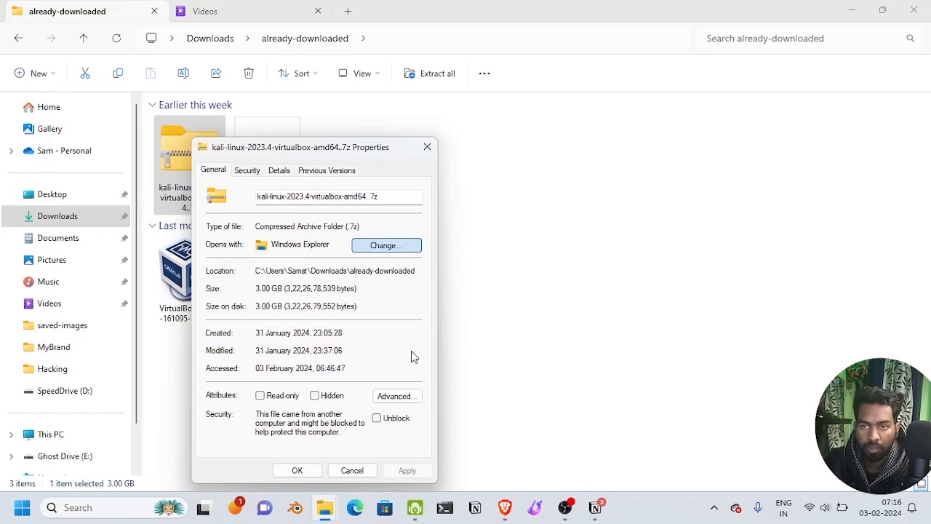
{"action": "scroll", "coordinate": [403, 416], "scroll_direction": "down", "scroll_amount": 3}
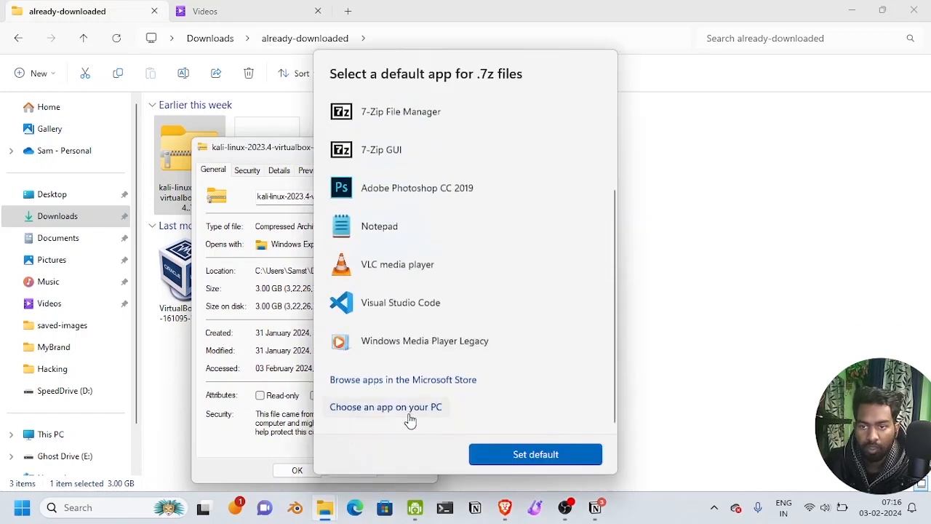
{"action": "scroll", "coordinate": [393, 306], "scroll_direction": "up", "scroll_amount": 3}
{"action": "scroll", "coordinate": [397, 307], "scroll_direction": "down", "scroll_amount": 3}
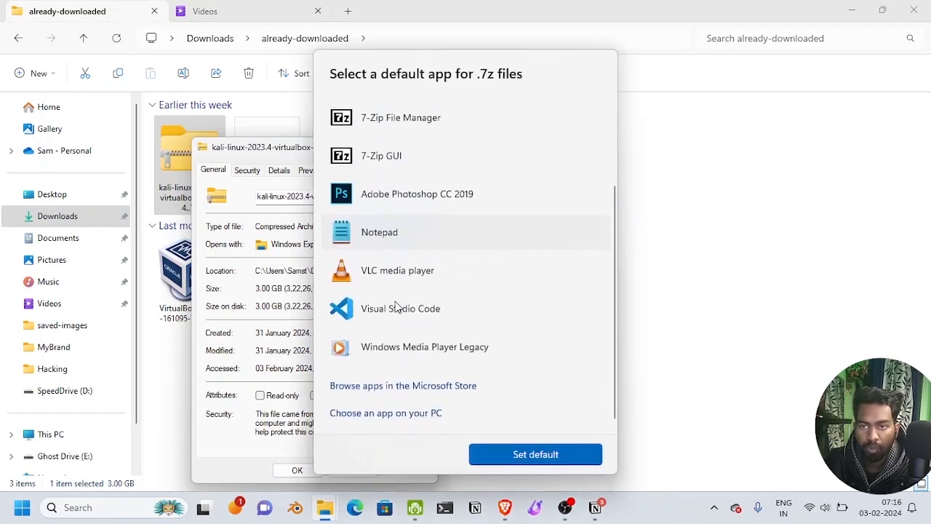
{"action": "scroll", "coordinate": [395, 218], "scroll_direction": "up", "scroll_amount": 3}
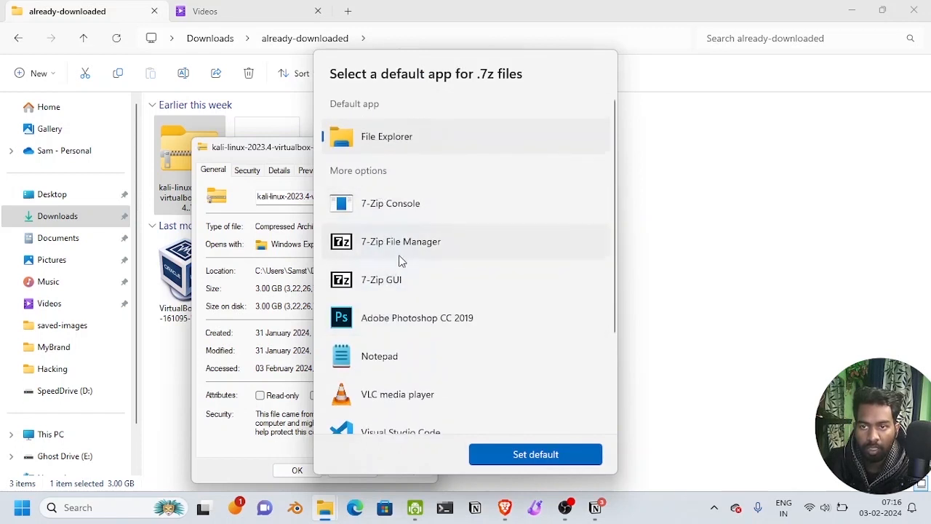
{"action": "scroll", "coordinate": [406, 253], "scroll_direction": "down", "scroll_amount": 4}
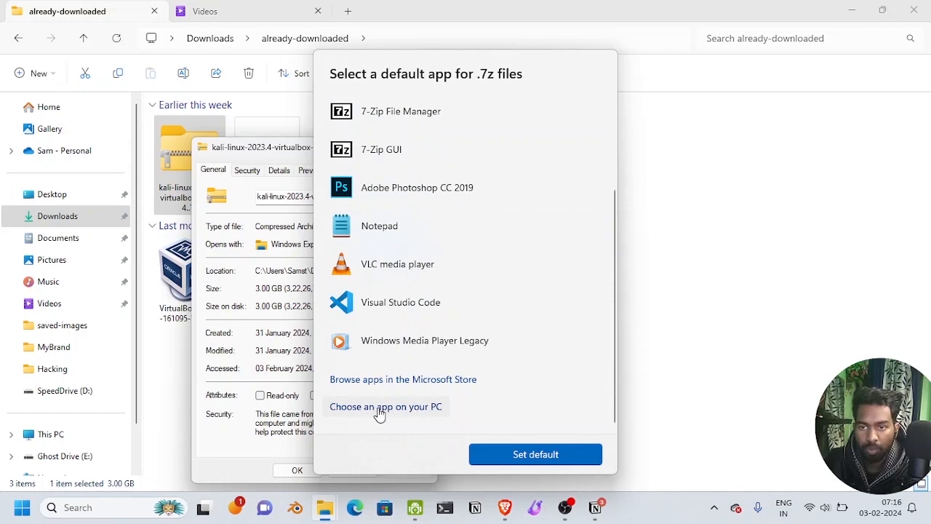
Step: Choose 7zFM.exe from C:\Program Files\7-Zip as the app for .7z files and set it as default
{"action": "left_click", "coordinate": [419, 415]}
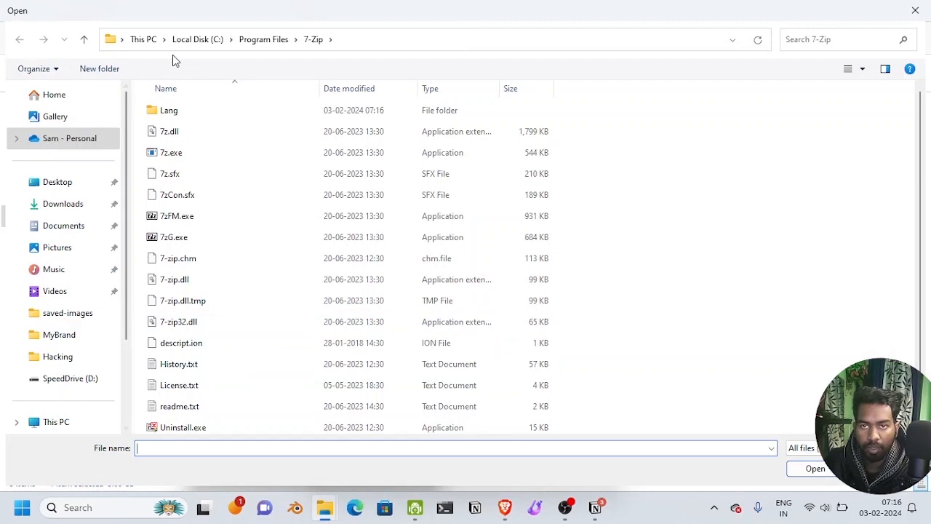
{"action": "scroll", "coordinate": [66, 305], "scroll_direction": "down", "scroll_amount": 2}
{"action": "scroll", "coordinate": [72, 363], "scroll_direction": "up", "scroll_amount": 2}
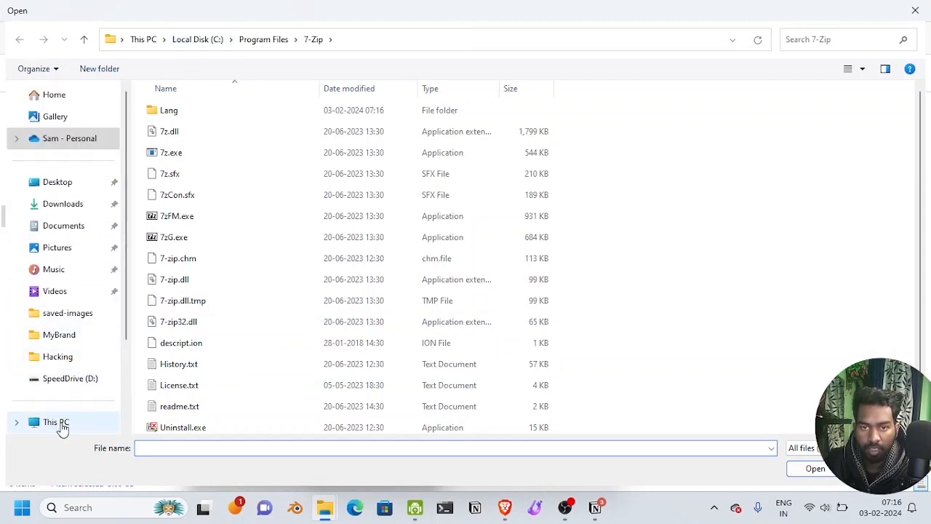
{"action": "left_click", "coordinate": [58, 423]}
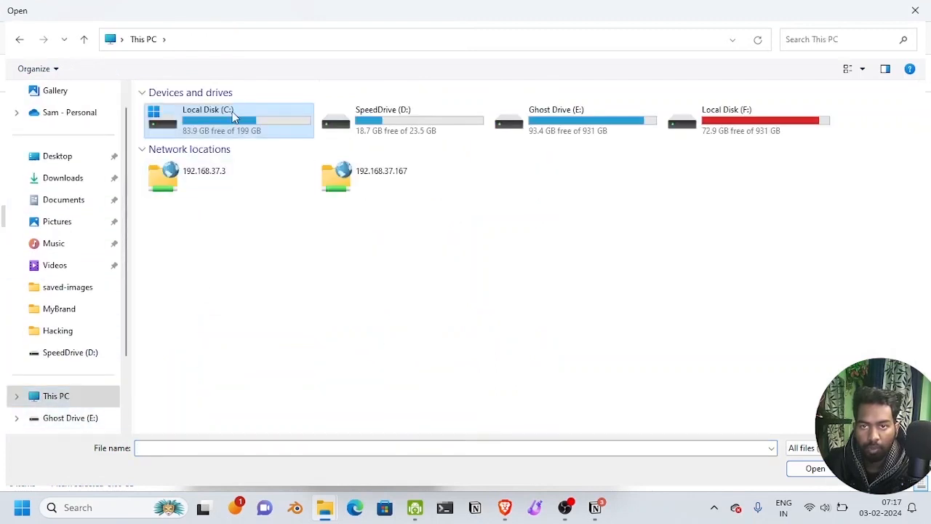
{"action": "double_click", "coordinate": [232, 113]}
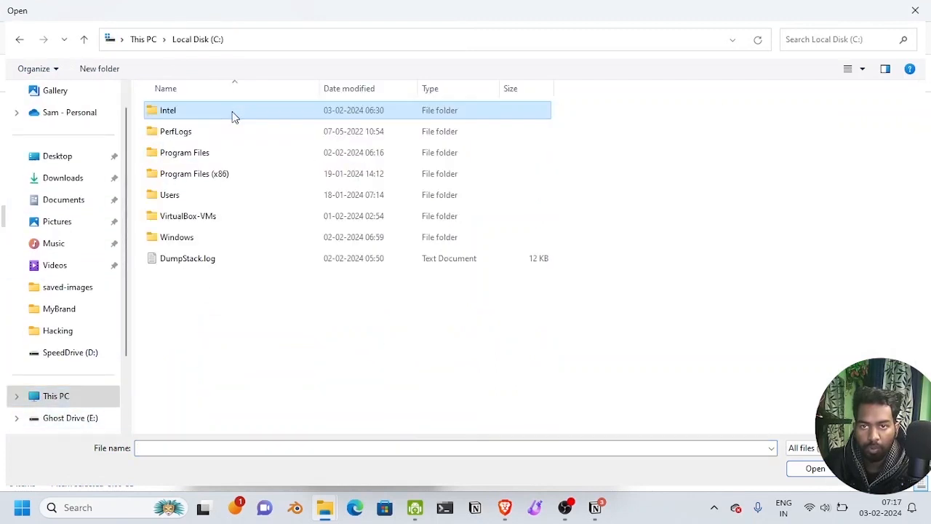
{"action": "double_click", "coordinate": [209, 154]}
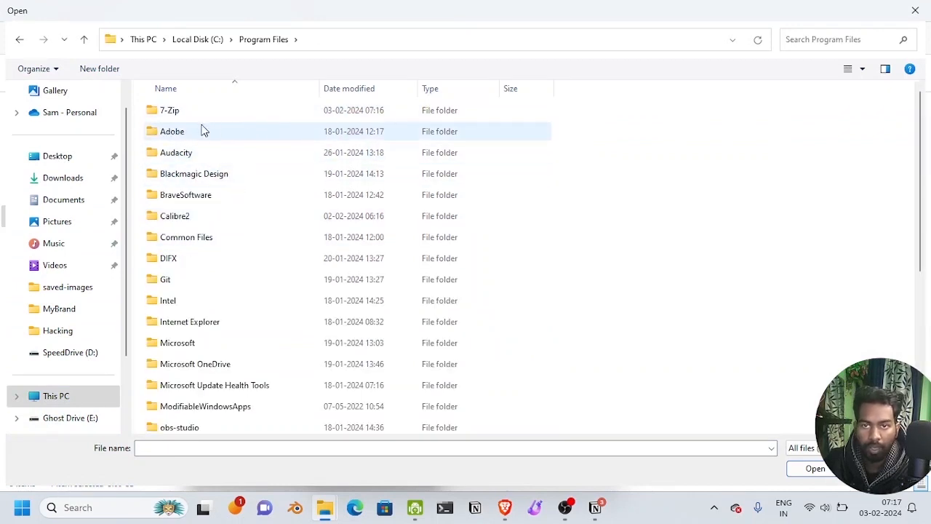
{"action": "double_click", "coordinate": [182, 113]}
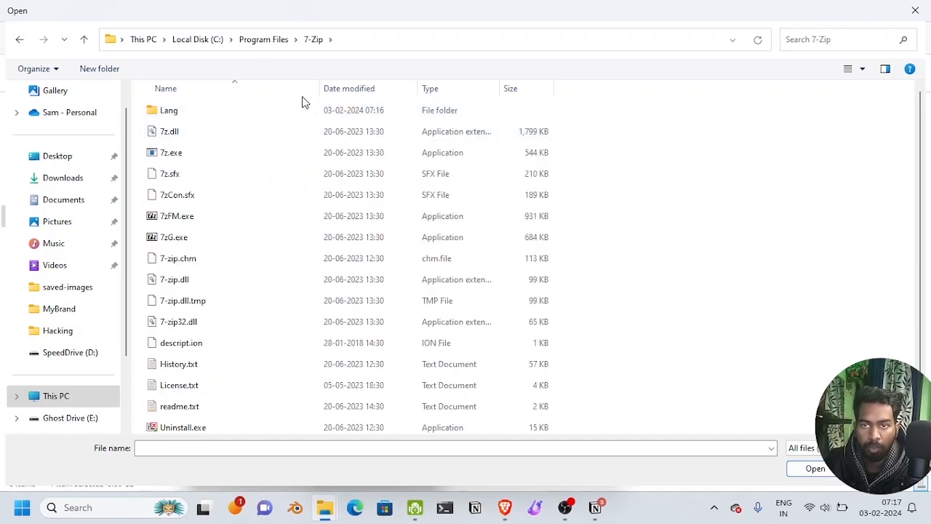
{"action": "left_click", "coordinate": [203, 224]}
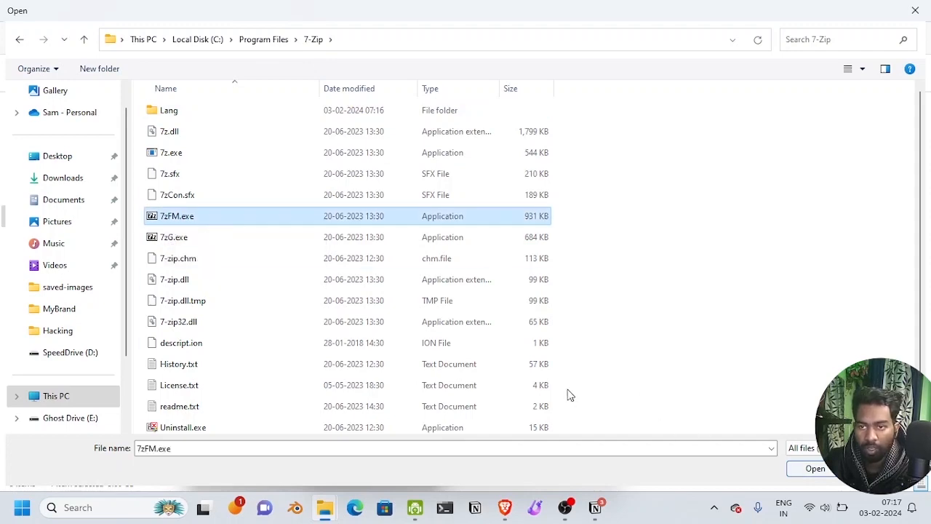
{"action": "left_click", "coordinate": [815, 467]}
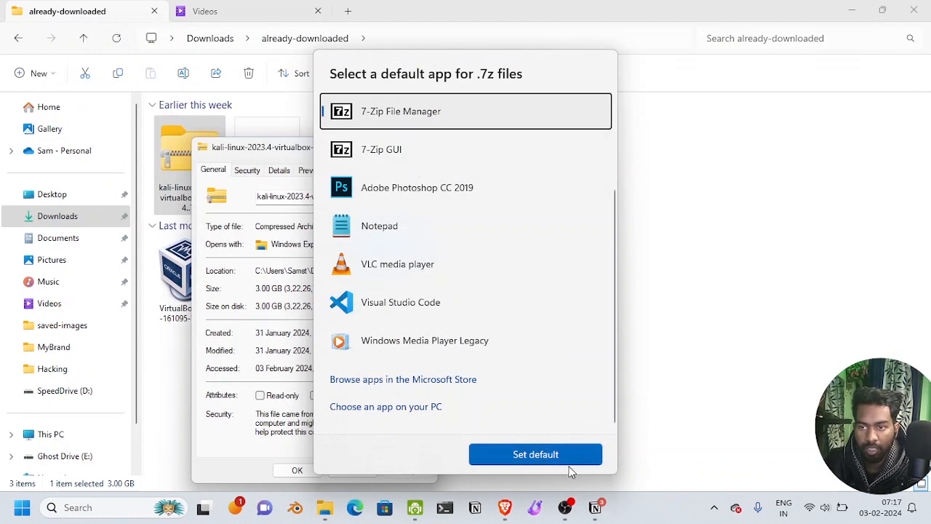
{"action": "left_click", "coordinate": [530, 455]}
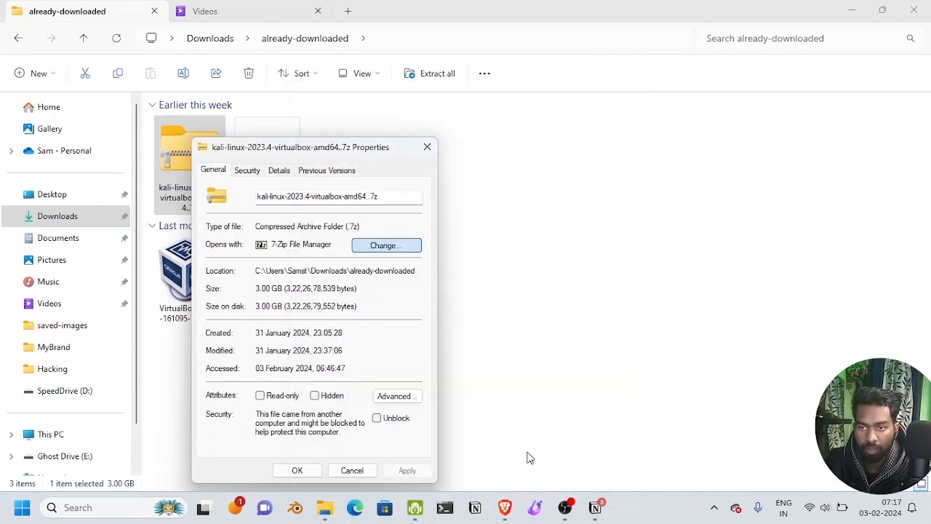
Step: Confirm the .7z file association in the archive's properties and open the kali-linux-2023.4 VirtualBox archive in 7-Zip File Manager
{"action": "left_click", "coordinate": [406, 471]}
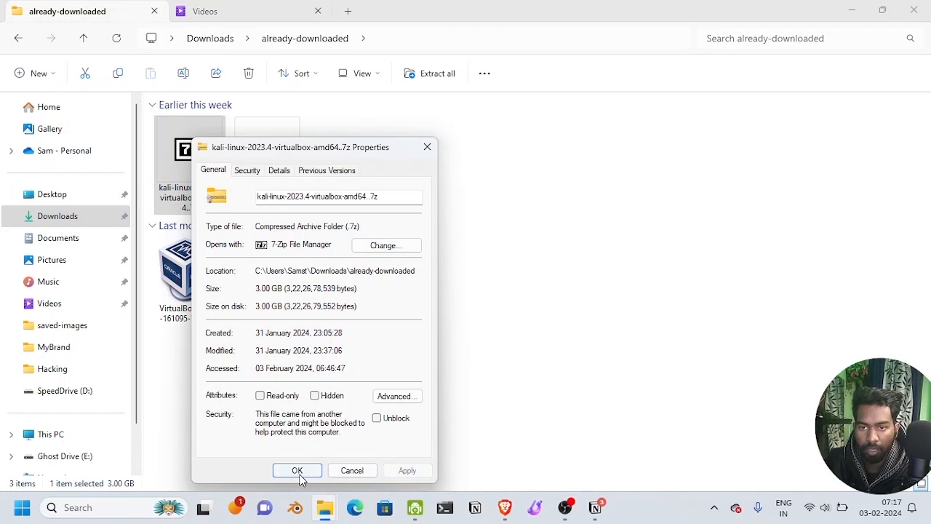
{"action": "left_click", "coordinate": [297, 470]}
{"action": "left_click", "coordinate": [194, 169]}
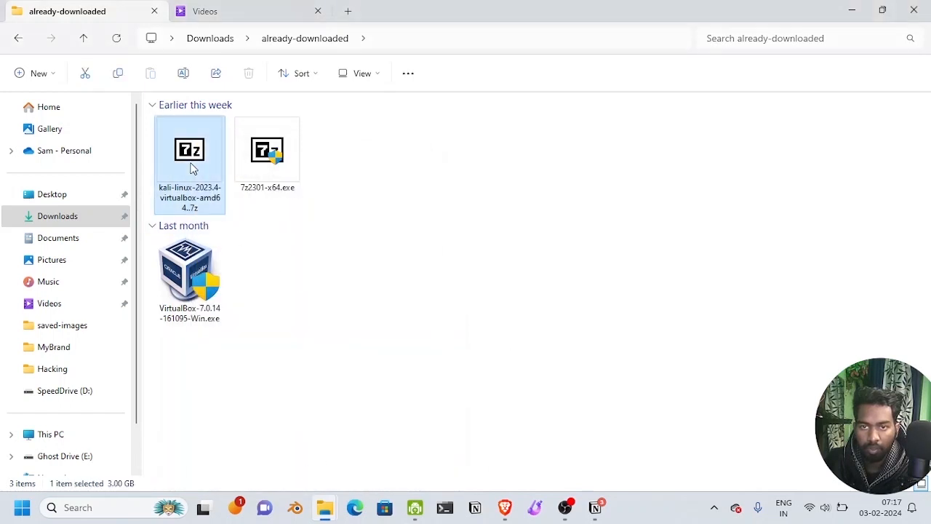
{"action": "right_click", "coordinate": [195, 167]}
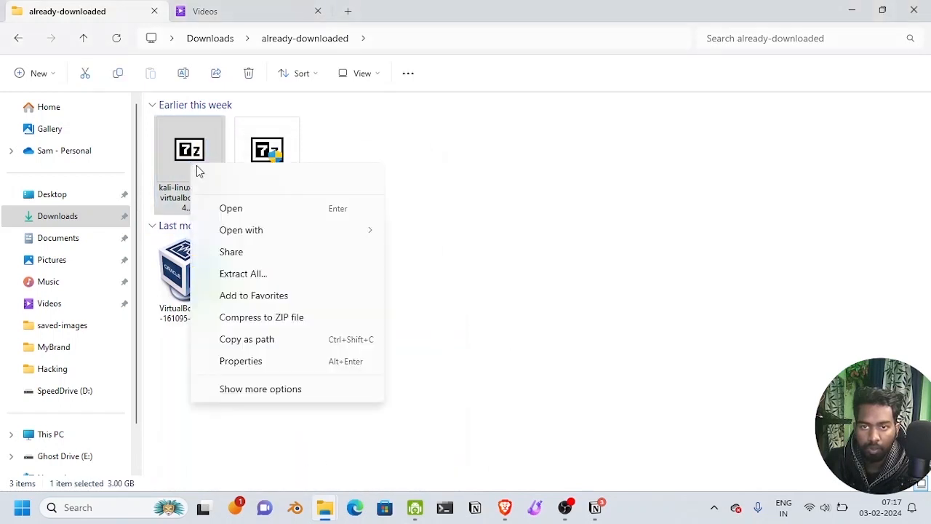
{"action": "left_click", "coordinate": [258, 209]}
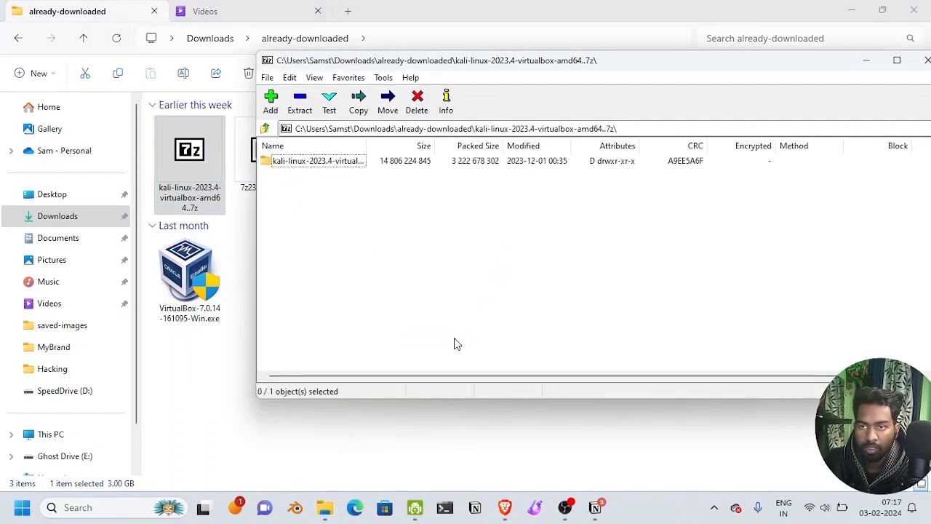
{"action": "left_click_drag", "start_coordinate": [593, 65], "coordinate": [522, 80]}
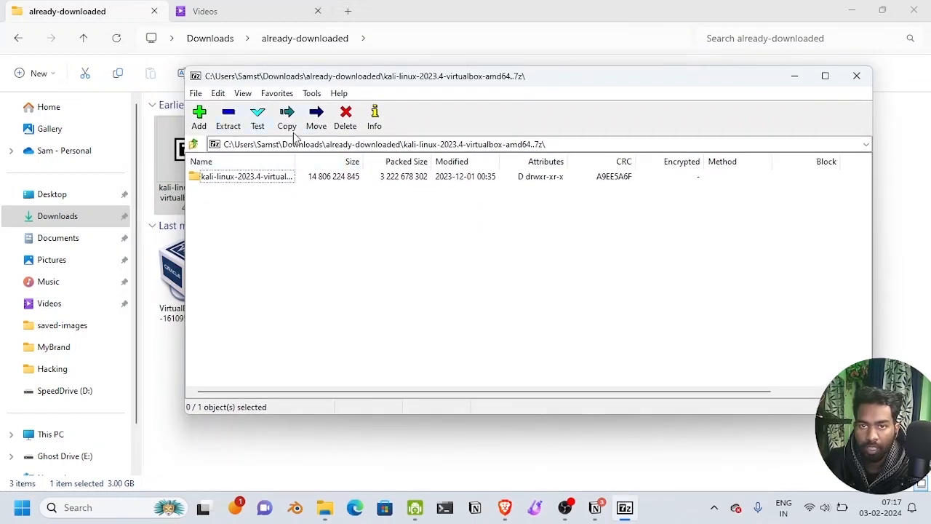
Step: Extract the kali-linux-2023.4-virtualbox-amd64 folder from the archive into the already-downloaded folder
{"action": "left_click", "coordinate": [232, 118]}
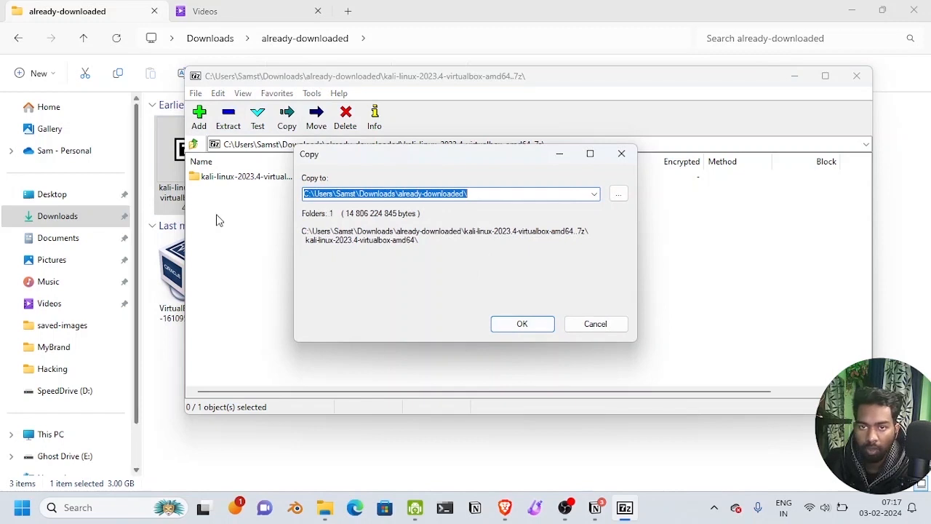
{"action": "left_click", "coordinate": [522, 328]}
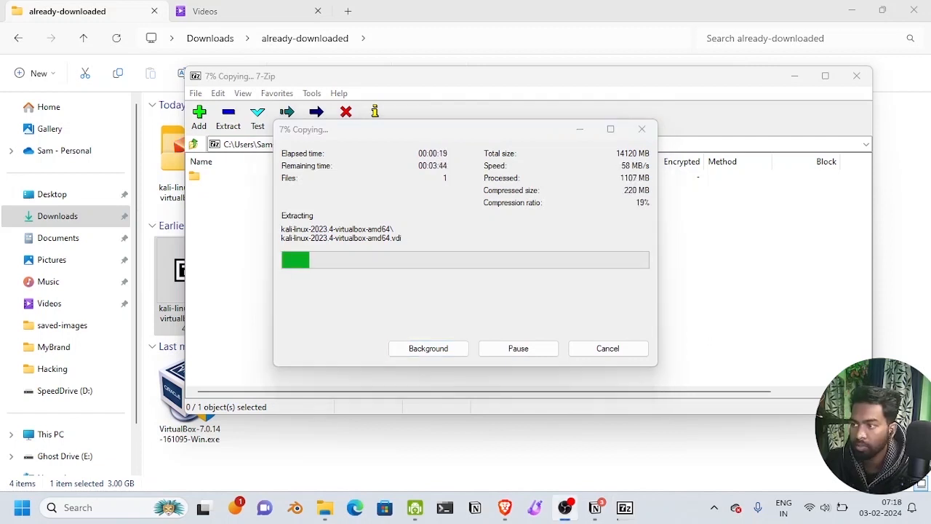
{"action": "left_click", "coordinate": [541, 262]}
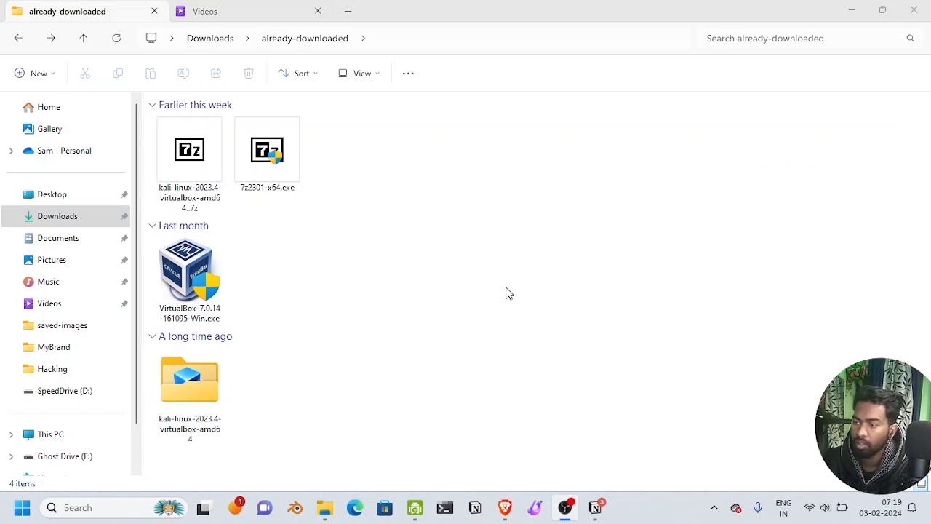
{"action": "left_click", "coordinate": [437, 285]}
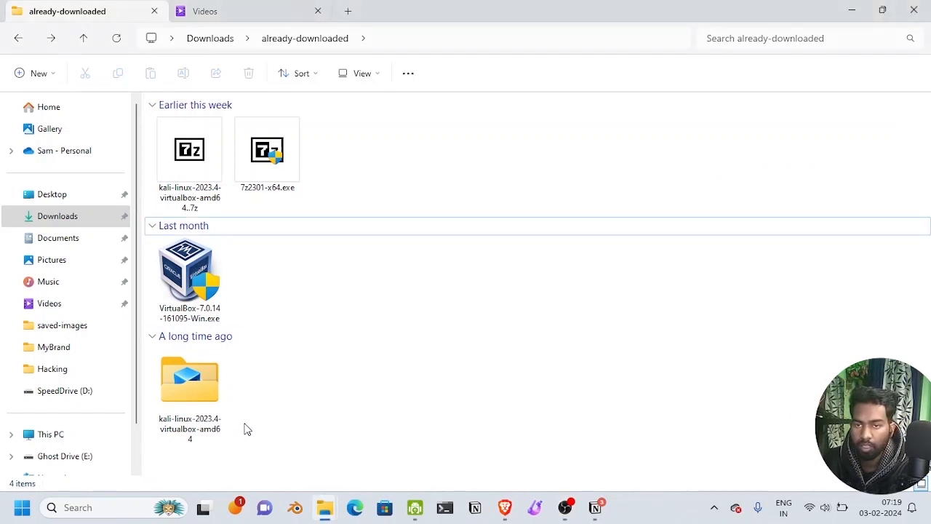
Step: Run the VirtualBox 7.0.14 installer up to the Modify, Repair or Remove choices, and cancel the setup
{"action": "double_click", "coordinate": [187, 285]}
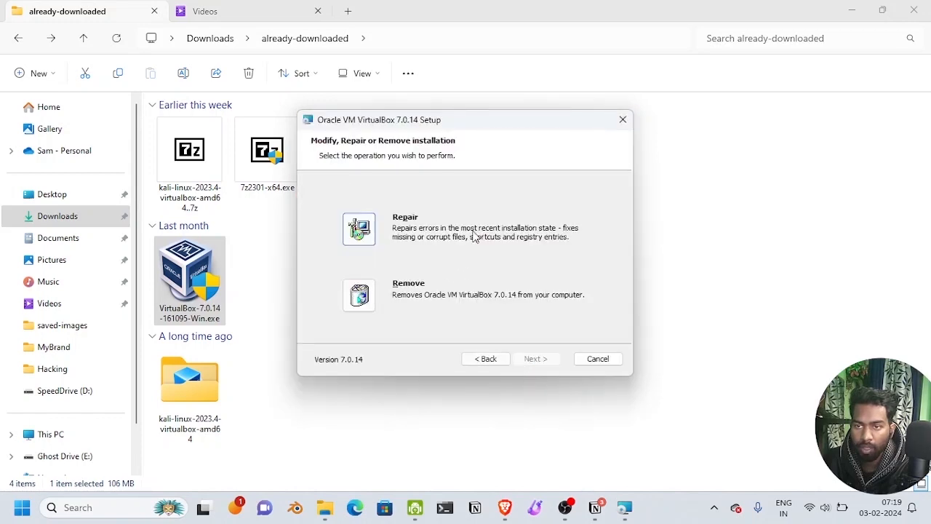
{"action": "left_click_drag", "start_coordinate": [450, 126], "coordinate": [488, 132]}
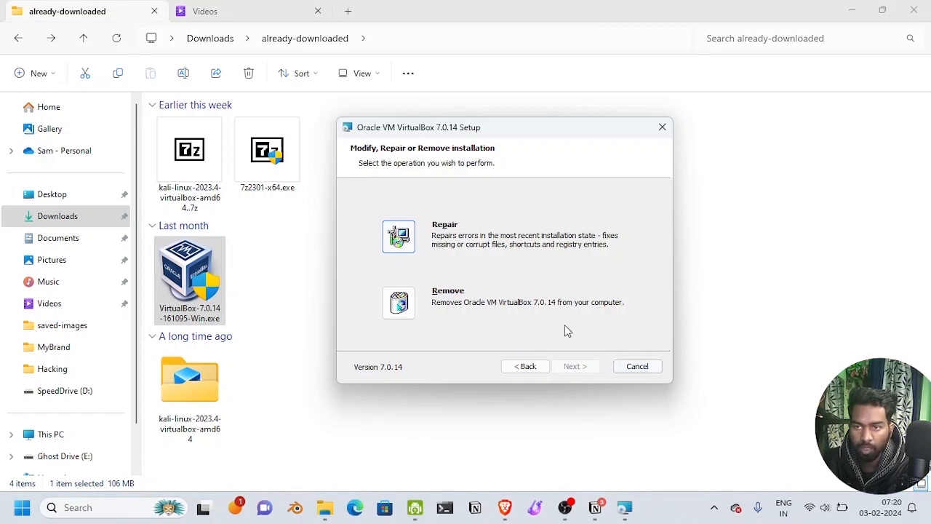
{"action": "left_click", "coordinate": [633, 366]}
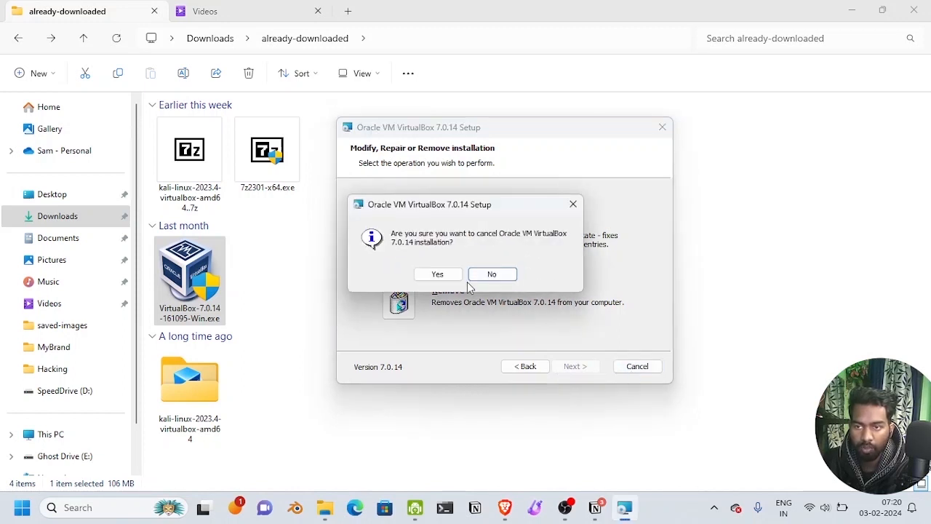
{"action": "left_click", "coordinate": [438, 274]}
{"action": "left_click", "coordinate": [536, 359]}
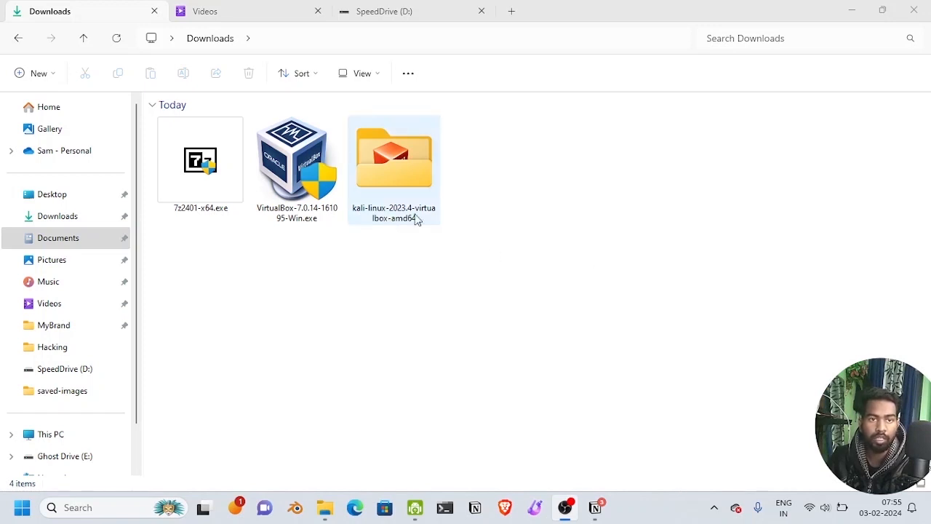
Step: Open the extracted kali-linux-2023.4-virtualbox-amd64 folder in Downloads and load its .vbox machine definition into VirtualBox Manager
{"action": "left_click", "coordinate": [474, 315]}
{"action": "double_click", "coordinate": [397, 193]}
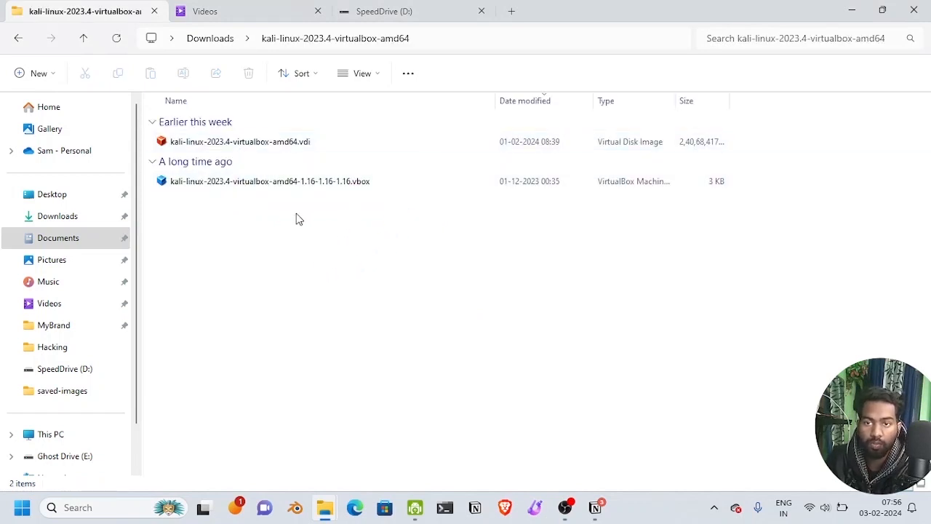
{"action": "left_click", "coordinate": [246, 148]}
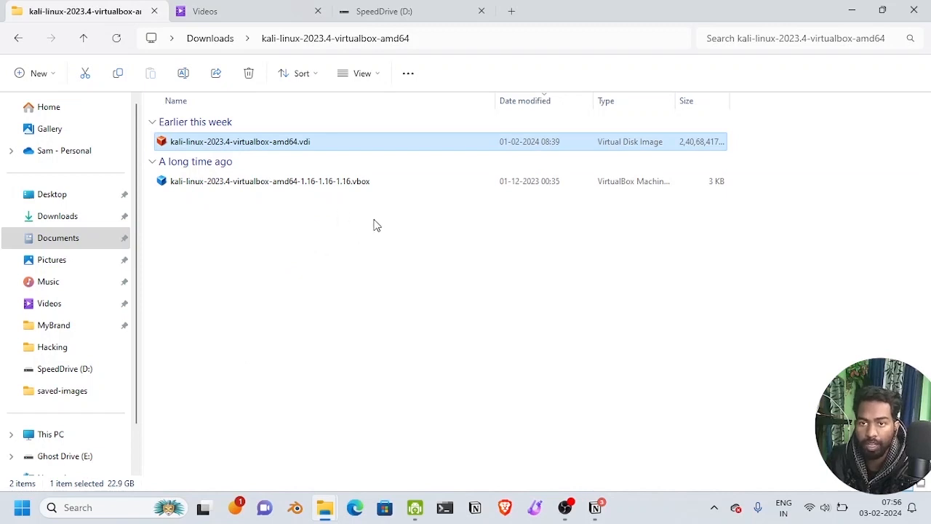
{"action": "left_click", "coordinate": [348, 186]}
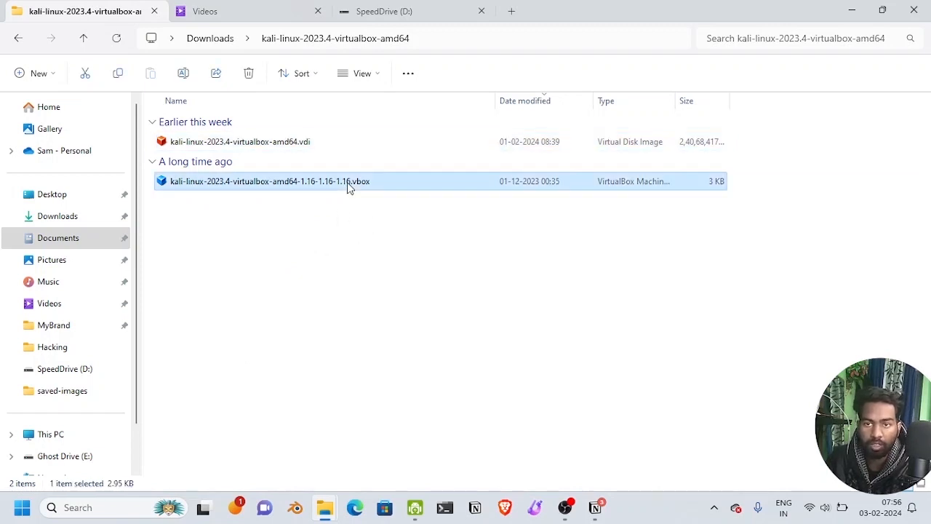
{"action": "left_click", "coordinate": [358, 232]}
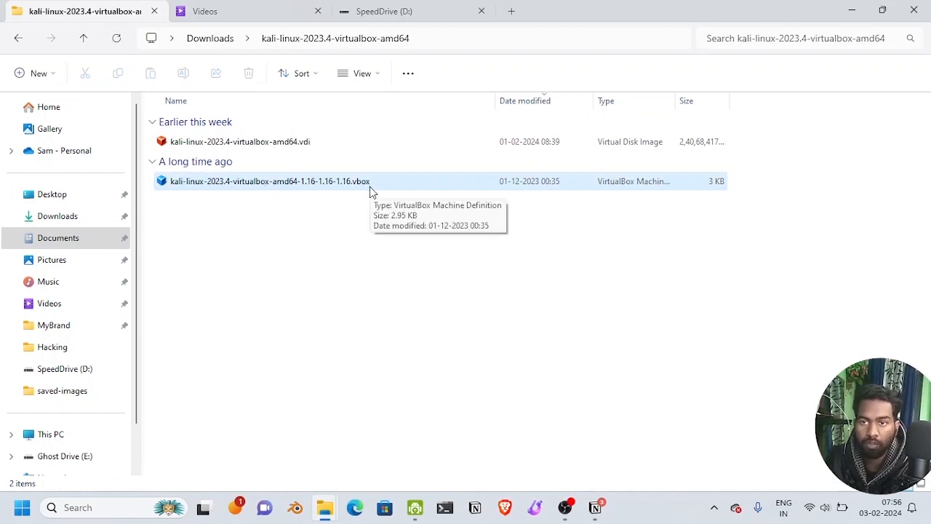
{"action": "right_click", "coordinate": [279, 185]}
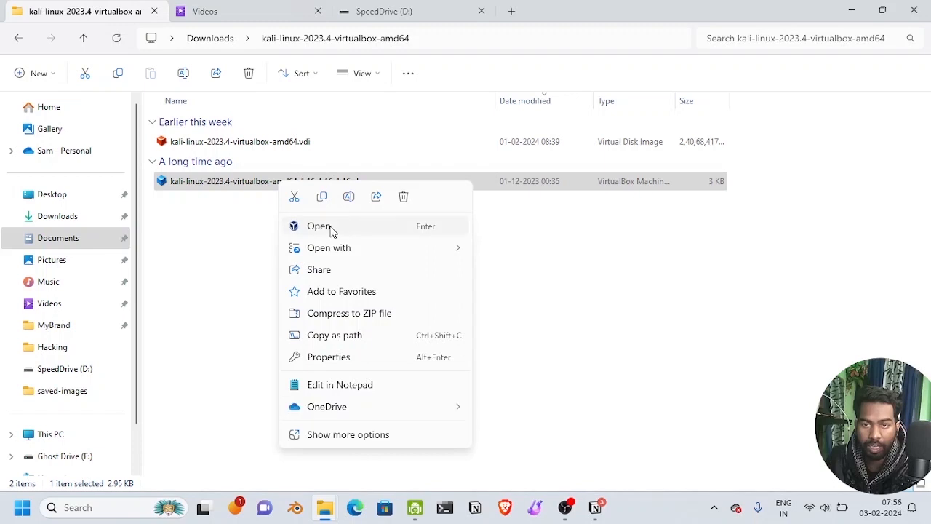
{"action": "left_click", "coordinate": [330, 228]}
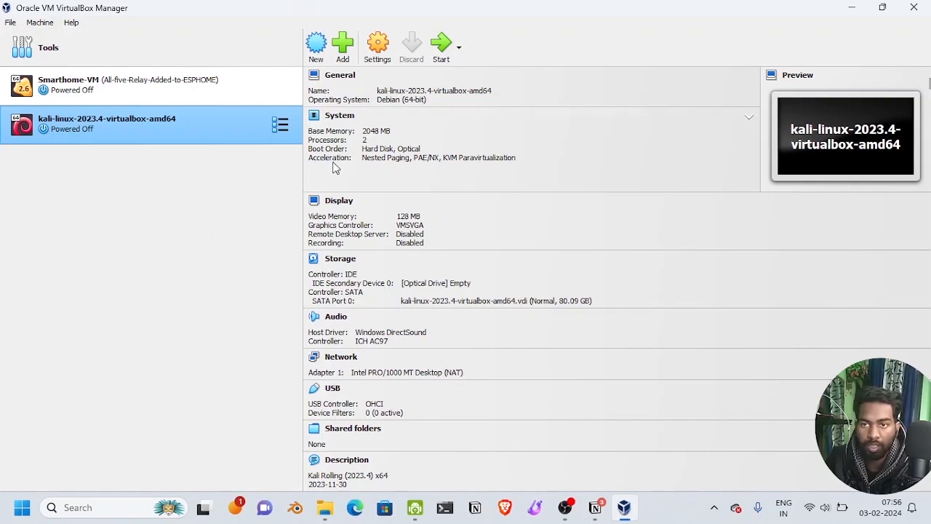
Step: Attach the Kali machine's network Adapter 1 to a Bridged Adapter using Intel(R) Dual Band Wireless-AC 3160, and save the settings
{"action": "left_click", "coordinate": [380, 44]}
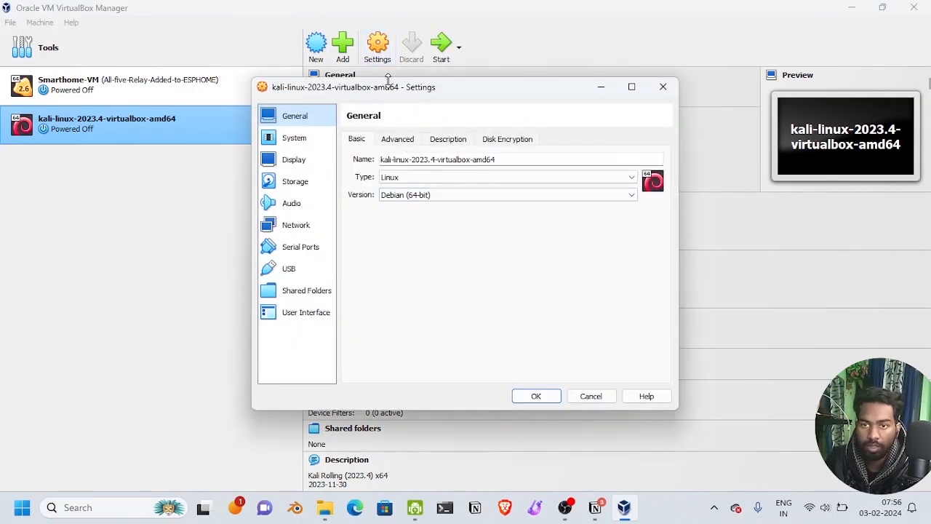
{"action": "left_click", "coordinate": [304, 216]}
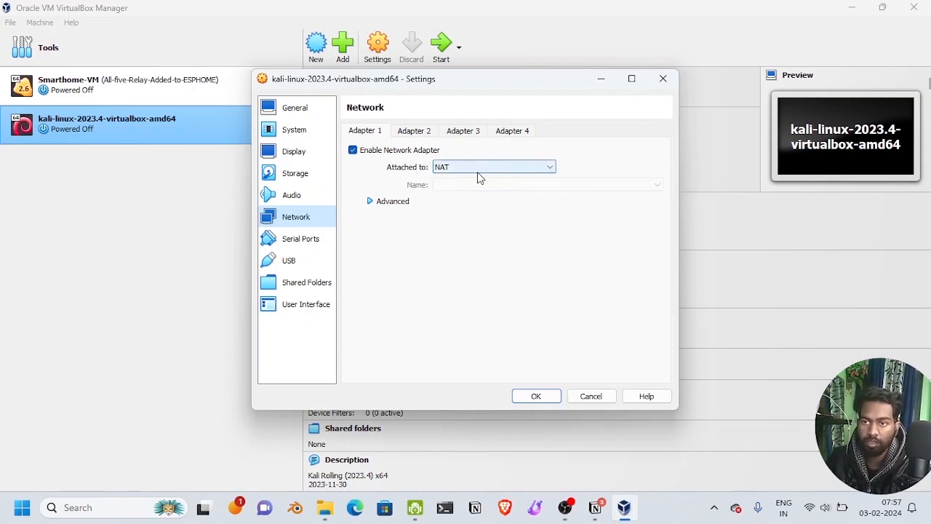
{"action": "left_click", "coordinate": [496, 168]}
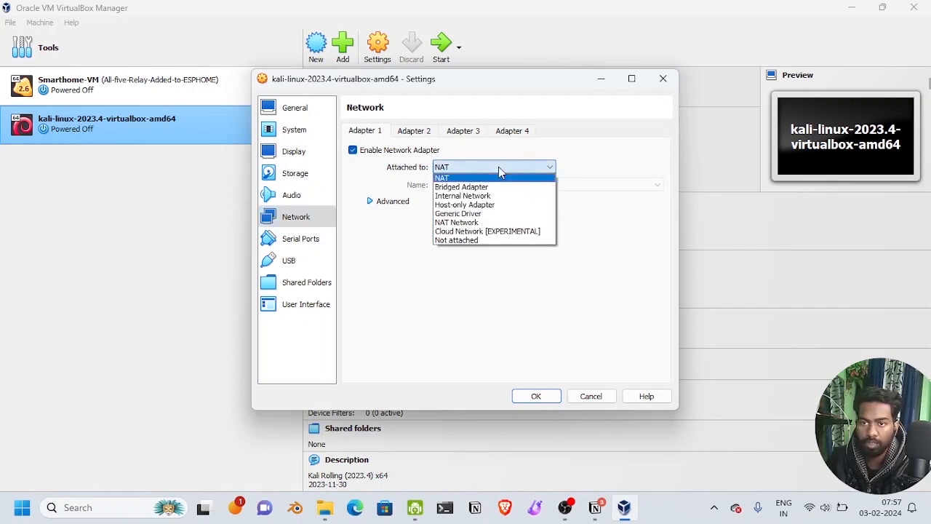
{"action": "left_click", "coordinate": [495, 187]}
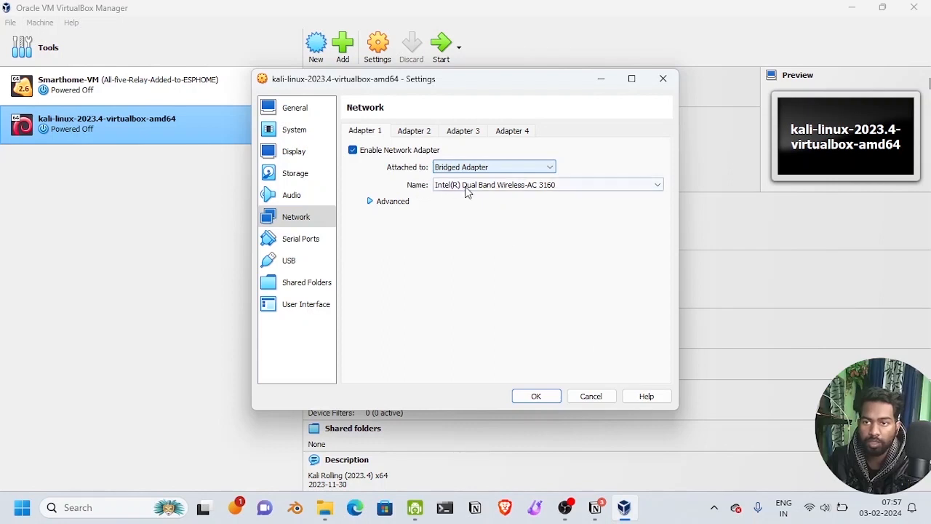
{"action": "left_click", "coordinate": [529, 190]}
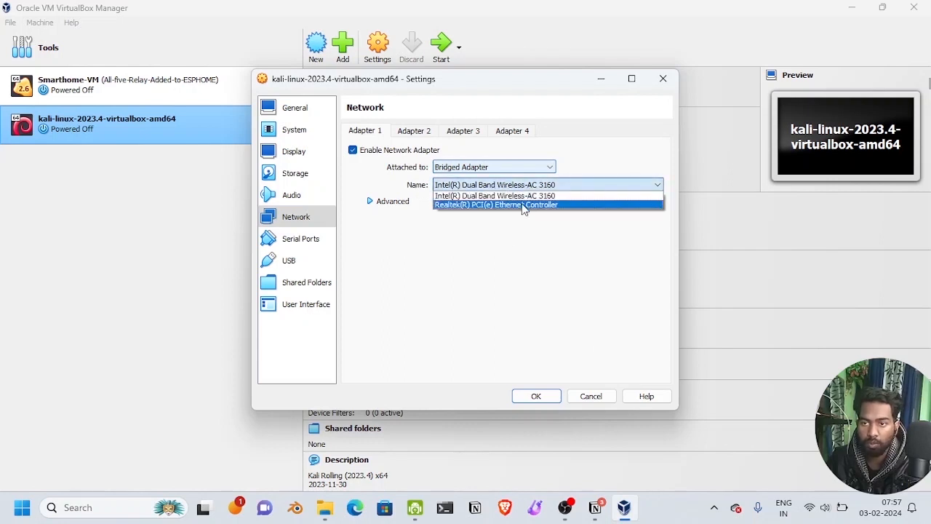
{"action": "key", "text": "Up"}
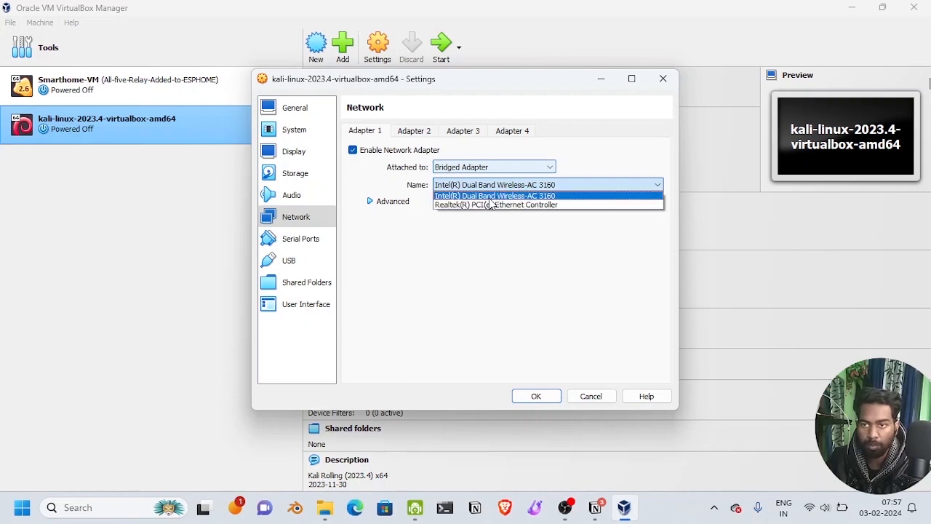
{"action": "left_click", "coordinate": [558, 196]}
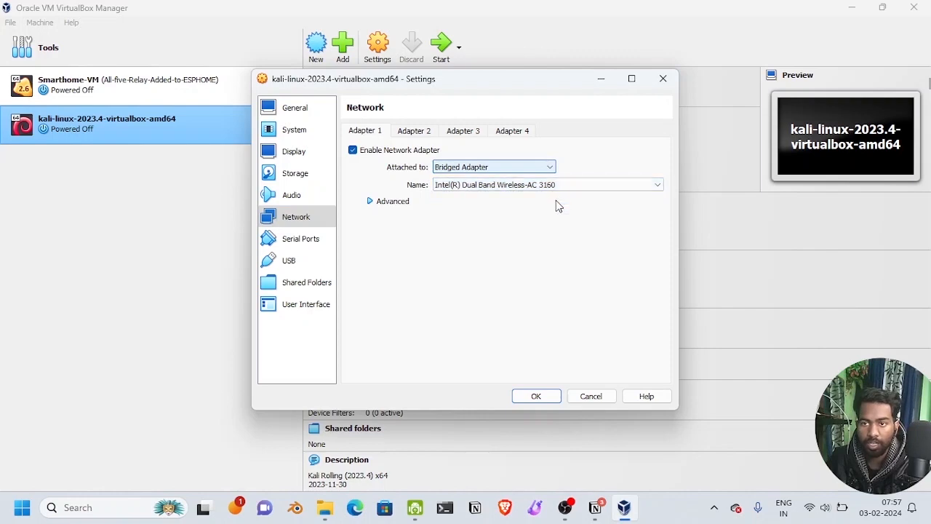
{"action": "left_click", "coordinate": [536, 397]}
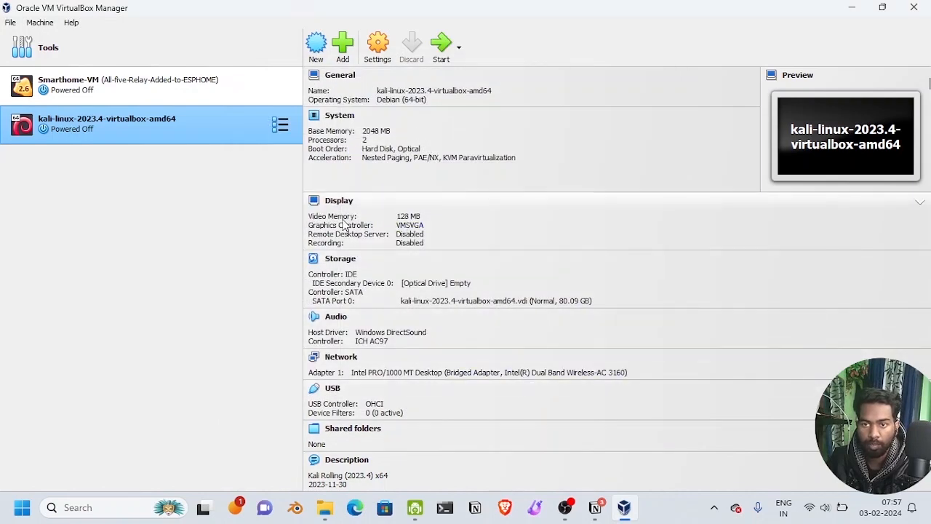
Step: Set the Kali machine's video memory to 256 MB
{"action": "left_click", "coordinate": [408, 217]}
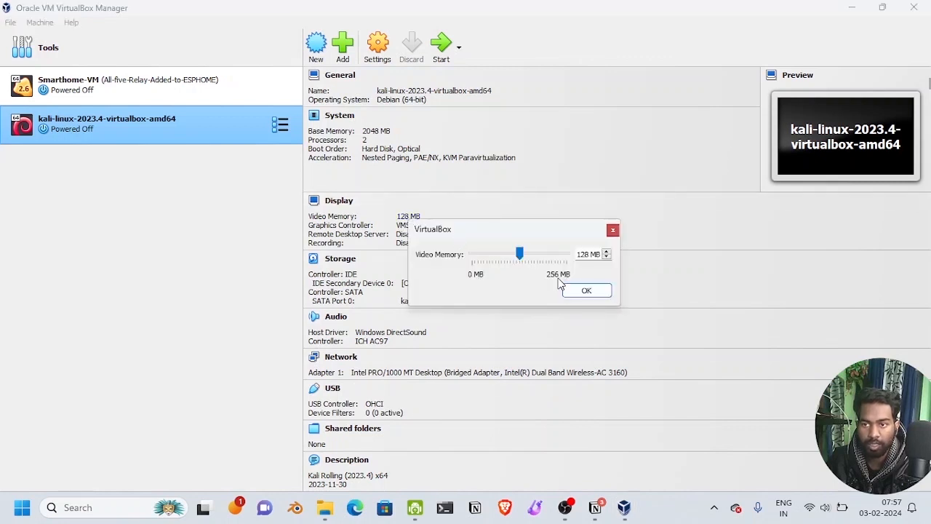
{"action": "left_click", "coordinate": [612, 229]}
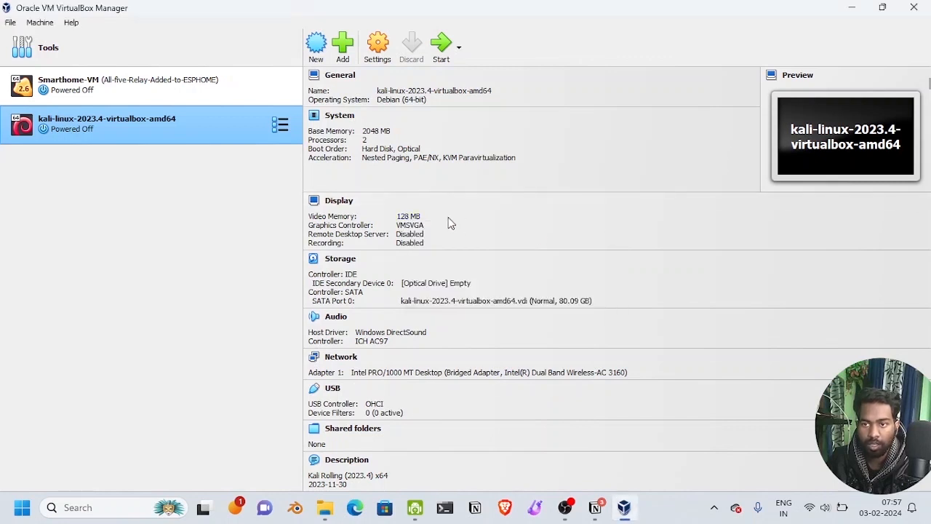
{"action": "left_click", "coordinate": [408, 216]}
{"action": "left_click_drag", "start_coordinate": [526, 255], "coordinate": [591, 271]}
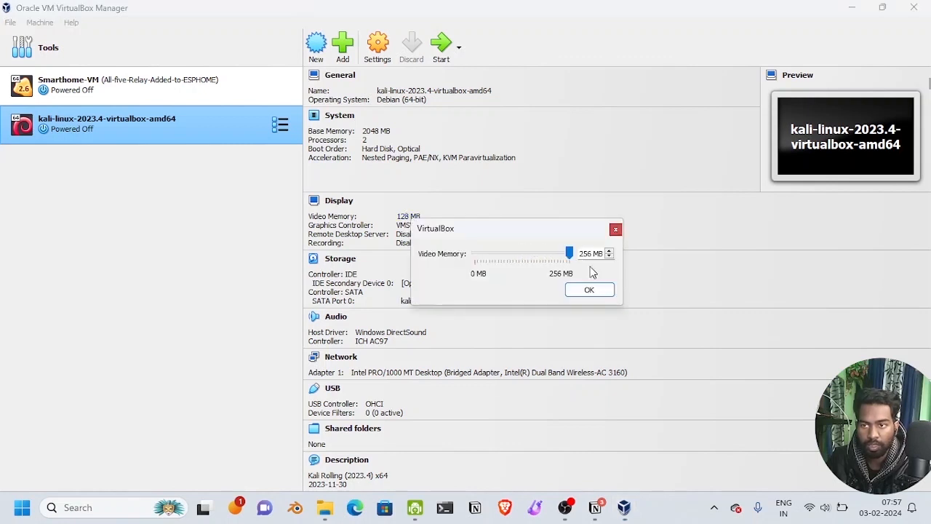
{"action": "left_click", "coordinate": [595, 289]}
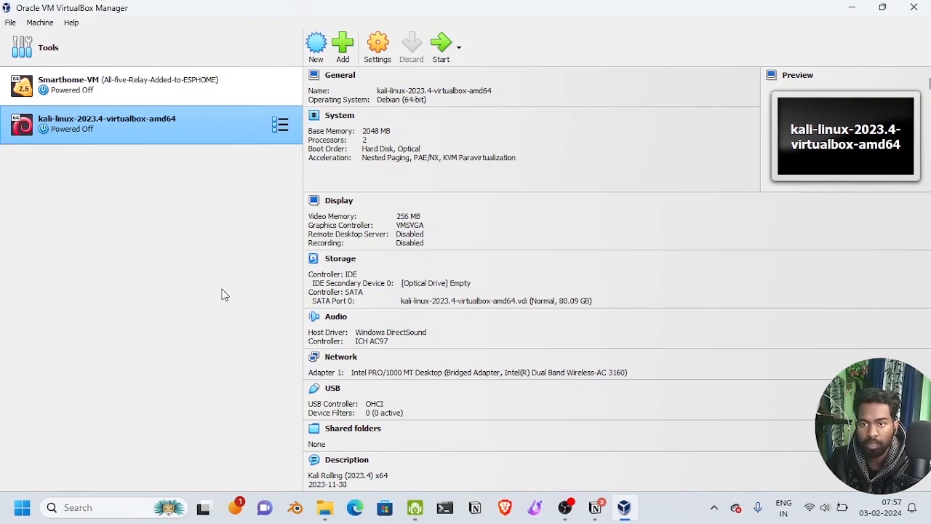
Step: Start the kali-linux-2023.4-virtualbox-amd64 machine and dismiss the keyboard auto-capture notification in its window
{"action": "left_click", "coordinate": [437, 47]}
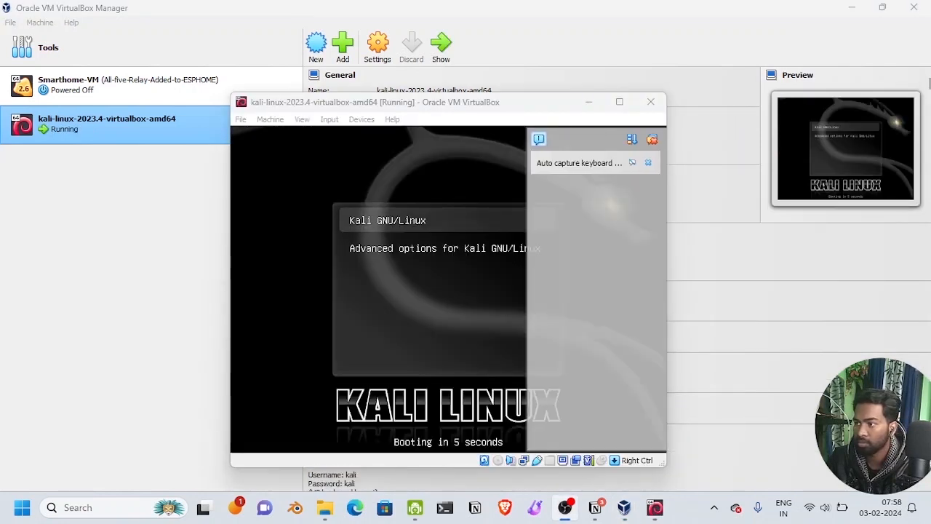
{"action": "left_click_drag", "start_coordinate": [490, 107], "coordinate": [350, 77]}
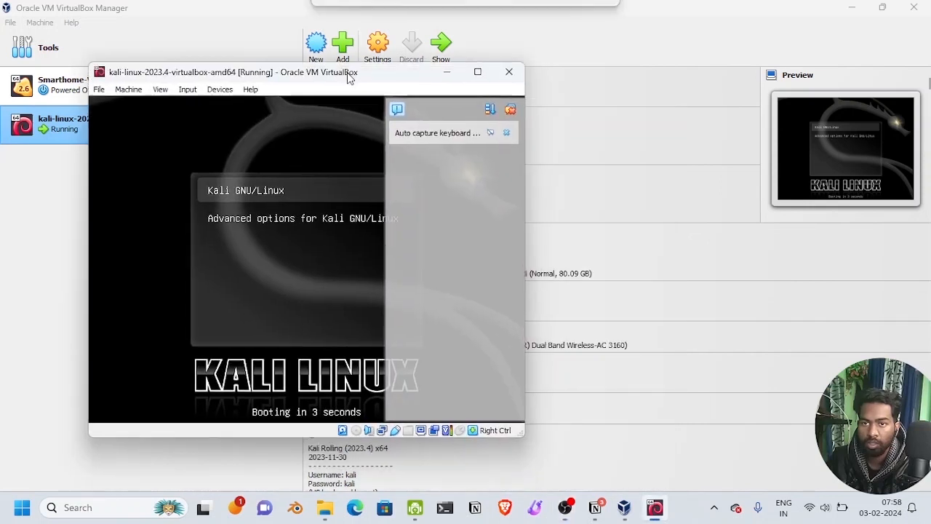
{"action": "left_click", "coordinate": [506, 133]}
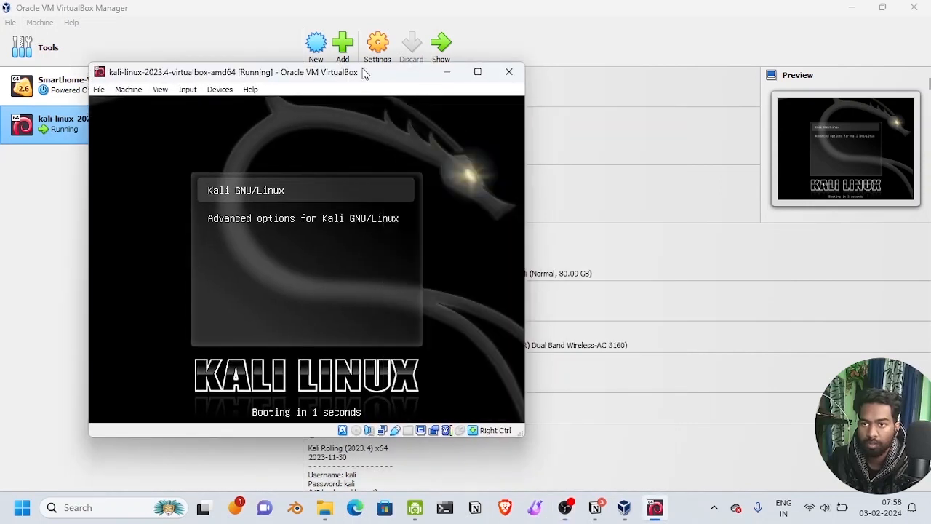
{"action": "left_click_drag", "start_coordinate": [368, 75], "coordinate": [410, 56]}
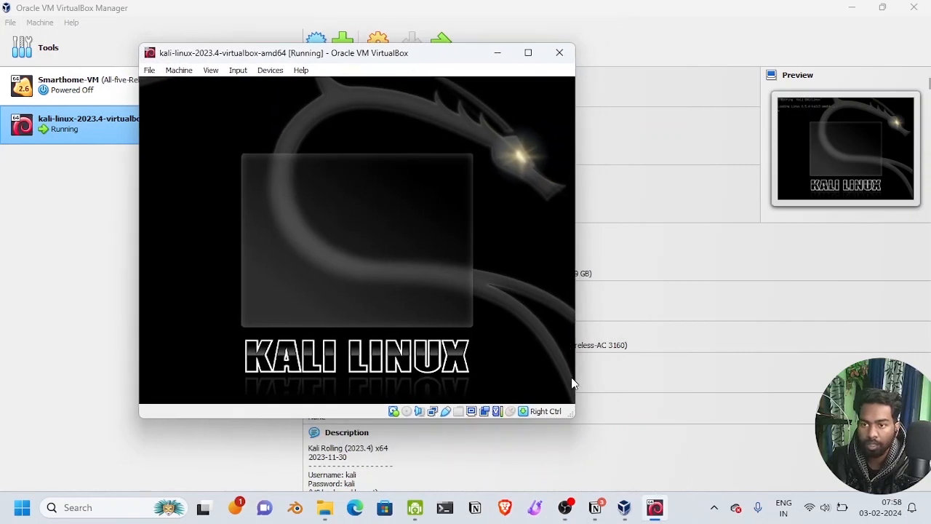
Step: Enlarge and reposition the running Kali virtual machine window while the guest boots to its login screen
{"action": "left_click_drag", "start_coordinate": [574, 416], "coordinate": [744, 472]}
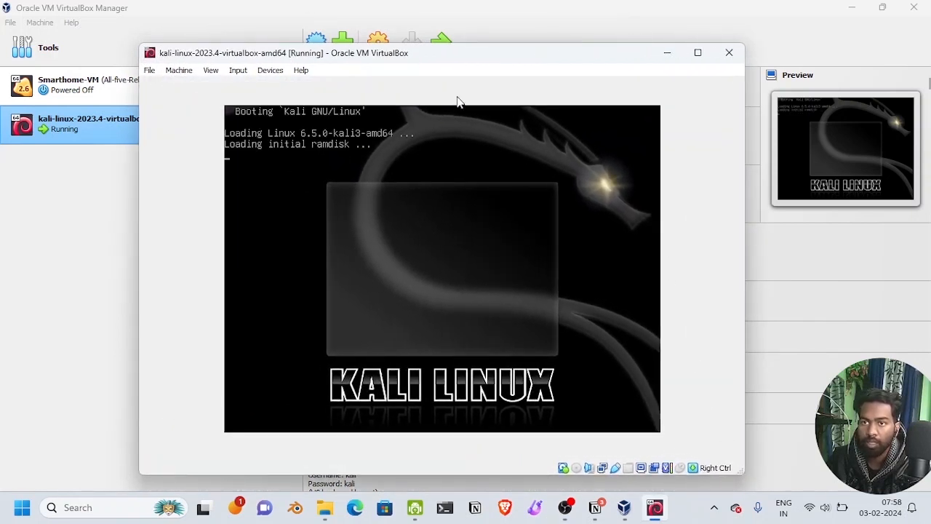
{"action": "left_click_drag", "start_coordinate": [452, 64], "coordinate": [473, 51]}
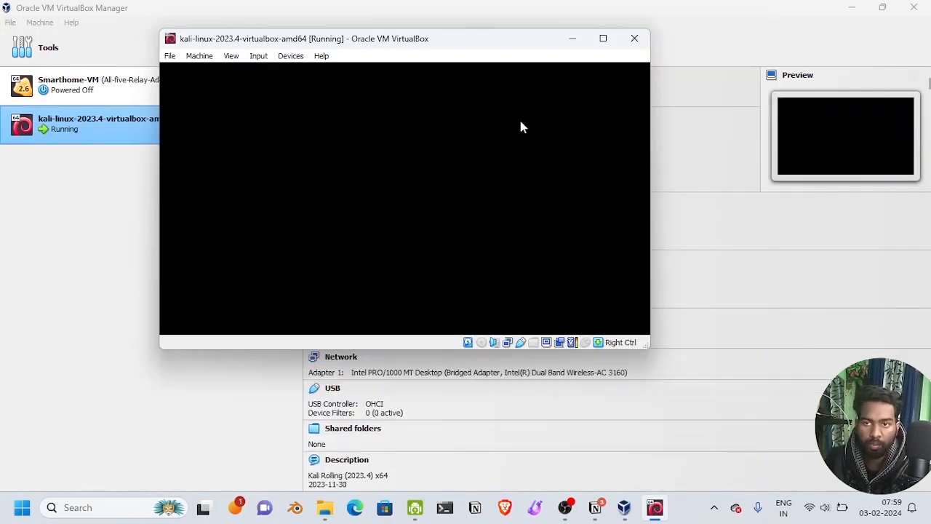
{"action": "left_click_drag", "start_coordinate": [459, 45], "coordinate": [555, 132]}
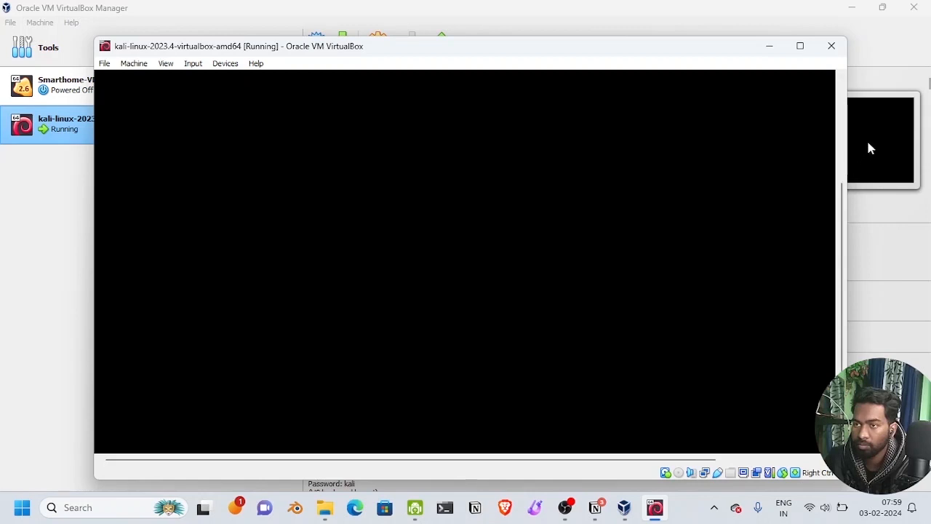
{"action": "left_click_drag", "start_coordinate": [842, 211], "coordinate": [836, 108]}
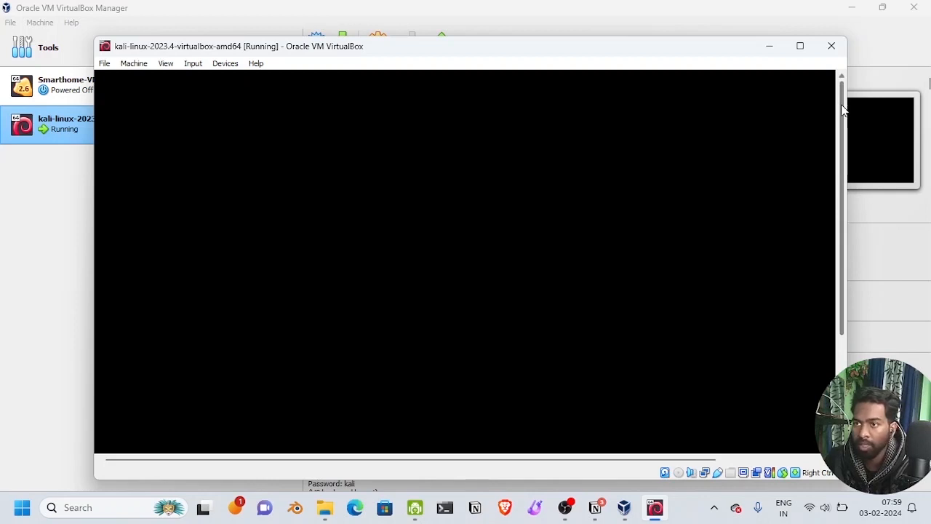
{"action": "left_click_drag", "start_coordinate": [843, 109], "coordinate": [844, 121]}
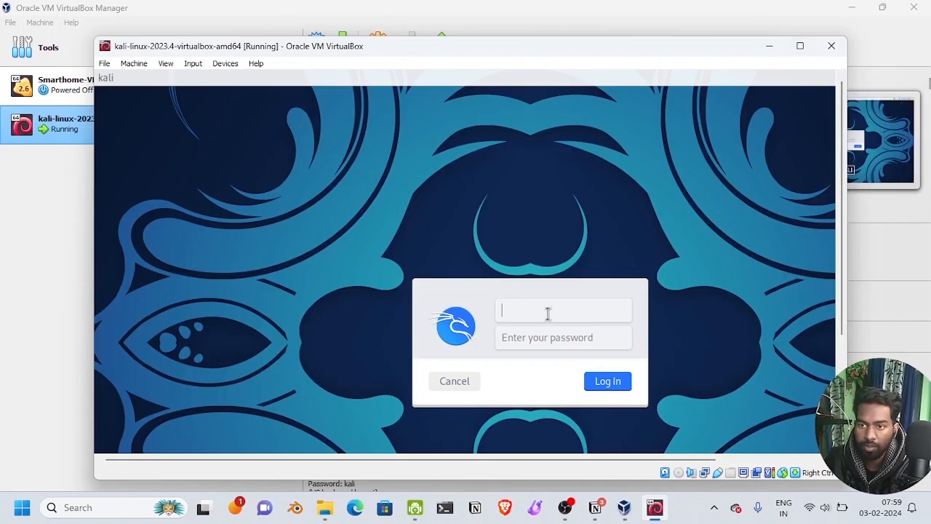
Step: Look up the default login credentials in the Kali machine's description in VirtualBox Manager
{"action": "left_click", "coordinate": [65, 288]}
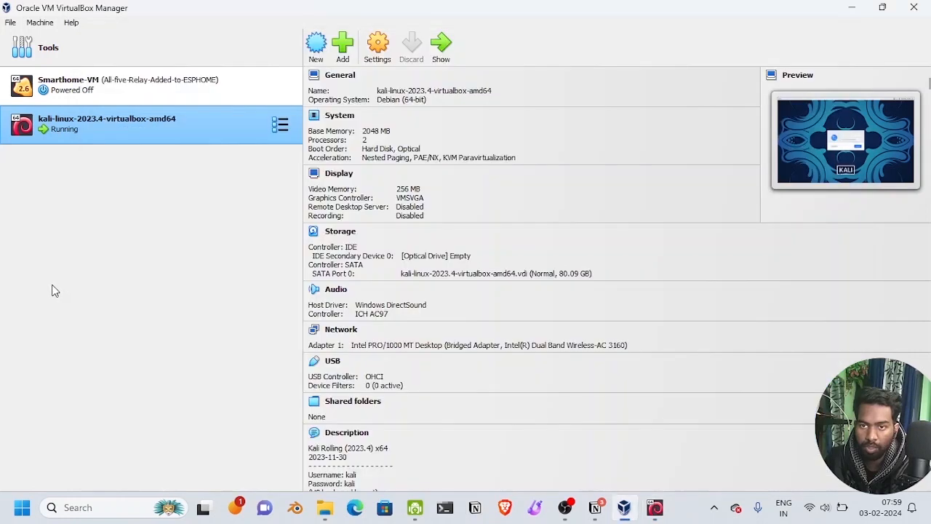
{"action": "left_click", "coordinate": [281, 125]}
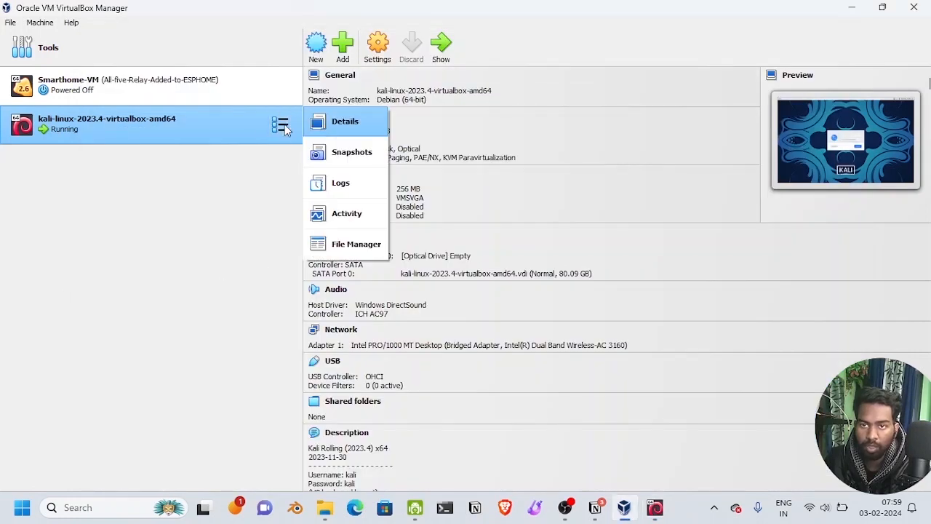
{"action": "left_click", "coordinate": [345, 124]}
{"action": "scroll", "coordinate": [715, 337], "scroll_direction": "down", "scroll_amount": 5}
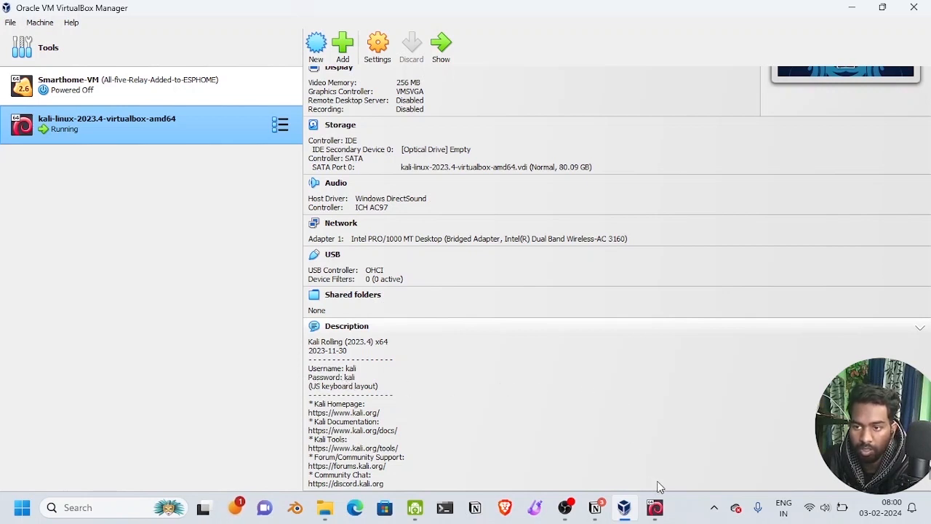
Step: Return to the running Kali machine's window and switch it to full-screen mode, accepting the information message
{"action": "left_click", "coordinate": [654, 507]}
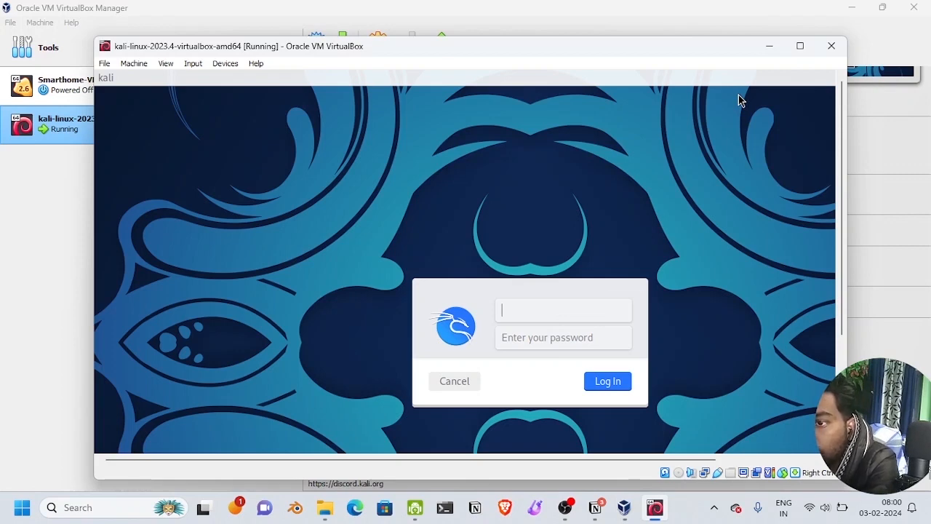
{"action": "key", "text": "Control_R+f"}
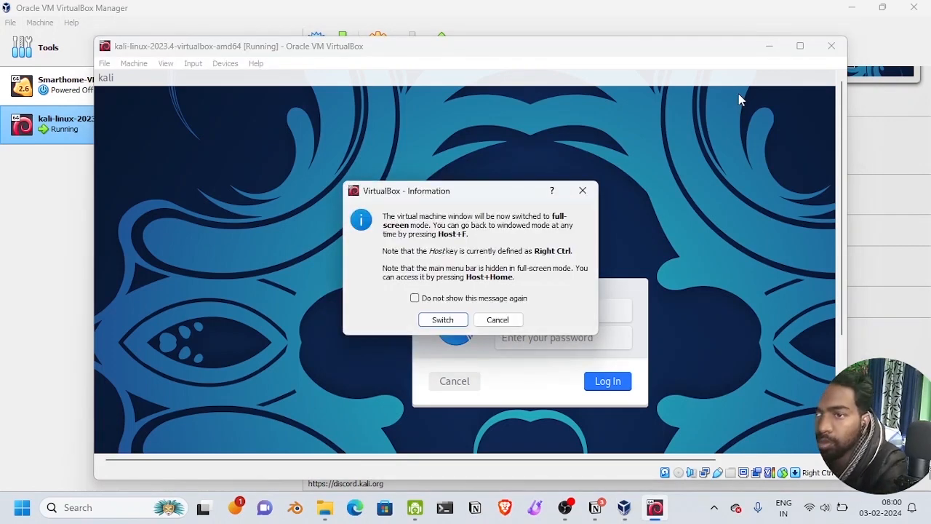
{"action": "left_click", "coordinate": [449, 320]}
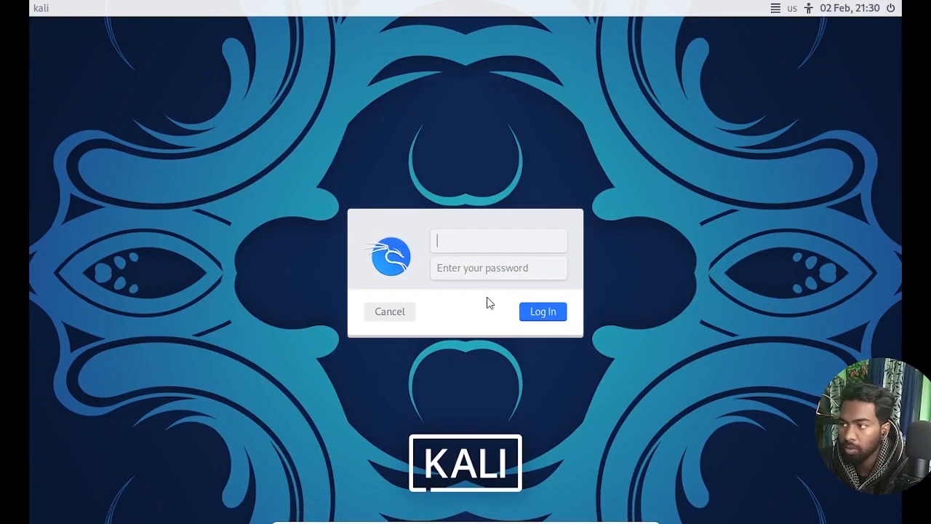
Step: Log in to Kali Linux with the default username and the account password
{"action": "type", "text": "kali"}
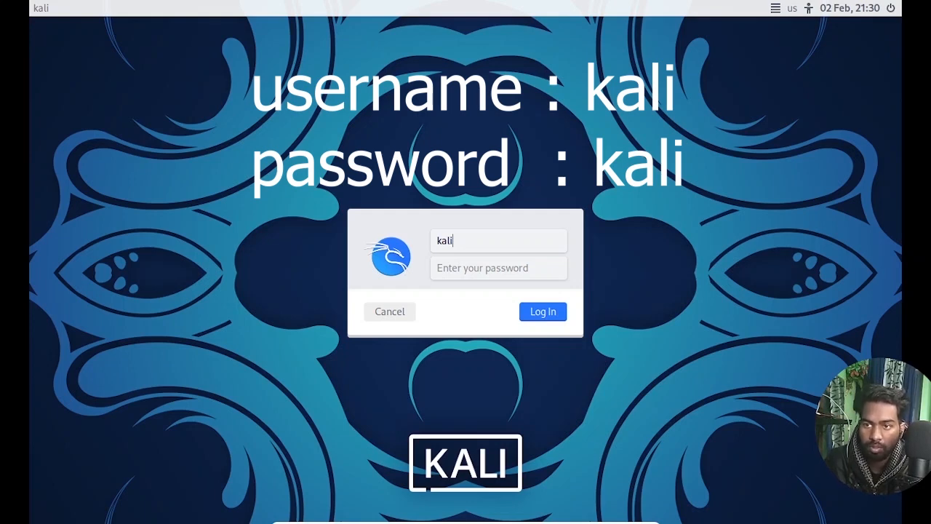
{"action": "key", "text": "Tab"}
{"action": "type", "text": "kali"}
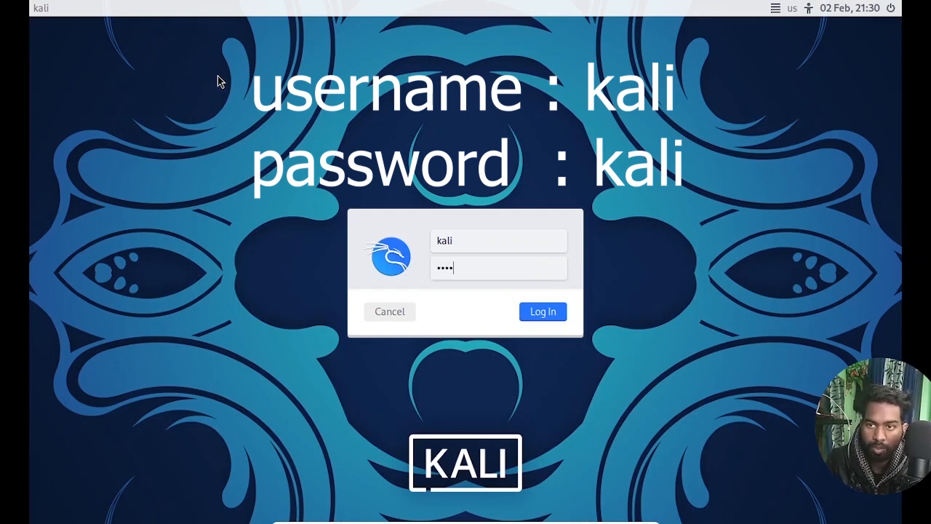
{"action": "key", "text": "Return"}
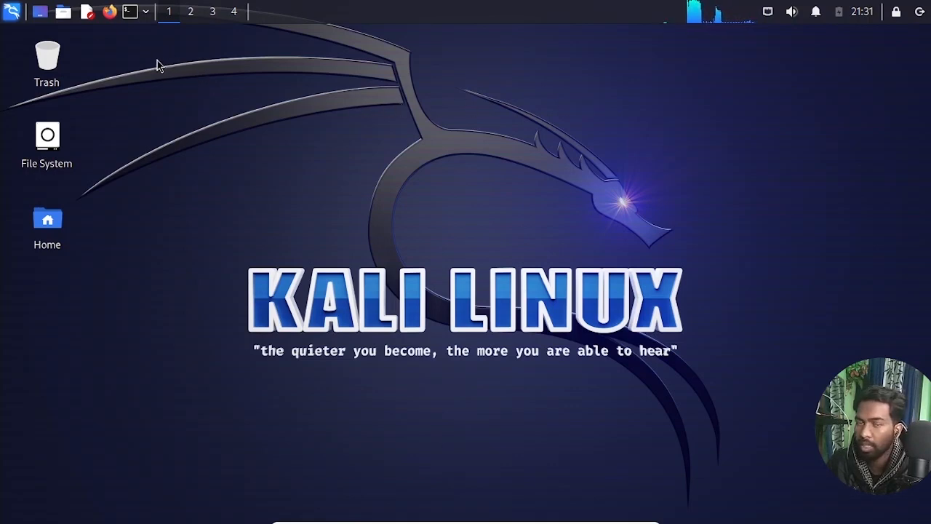
{"action": "left_click_drag", "start_coordinate": [145, 59], "coordinate": [742, 419]}
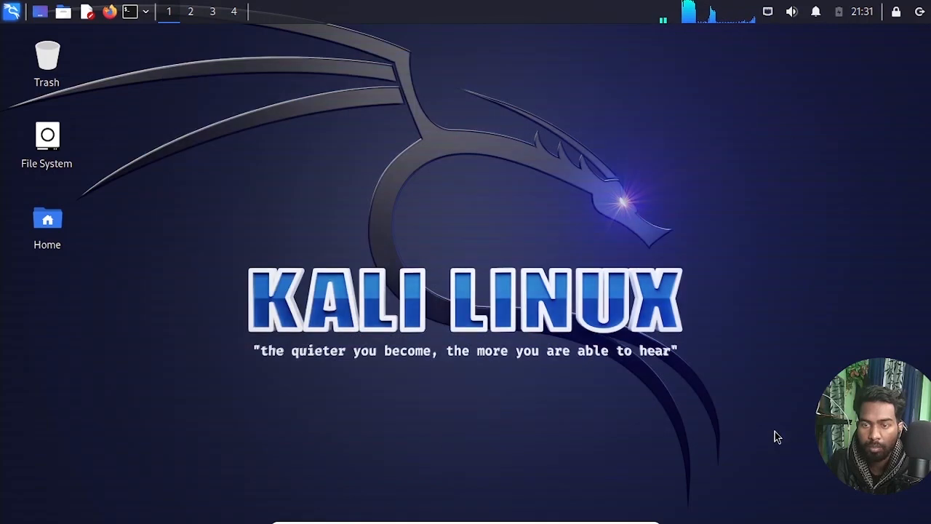
{"action": "left_click_drag", "start_coordinate": [182, 82], "coordinate": [732, 416]}
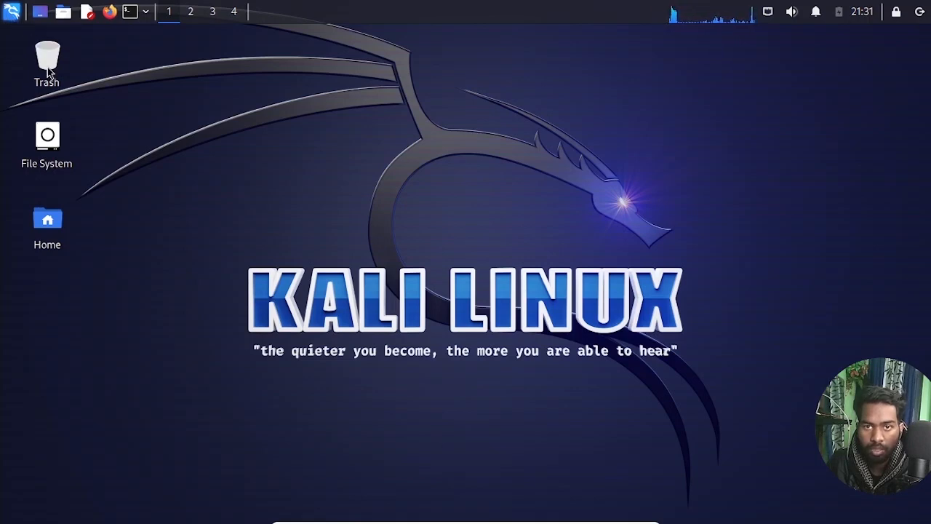
Step: Examine the tool categories in Kali's applications menu, from Information Gathering through Password Attacks and Wireless Attacks to Social Engineering Tools
{"action": "key", "text": "super"}
{"action": "left_click", "coordinate": [128, 278]}
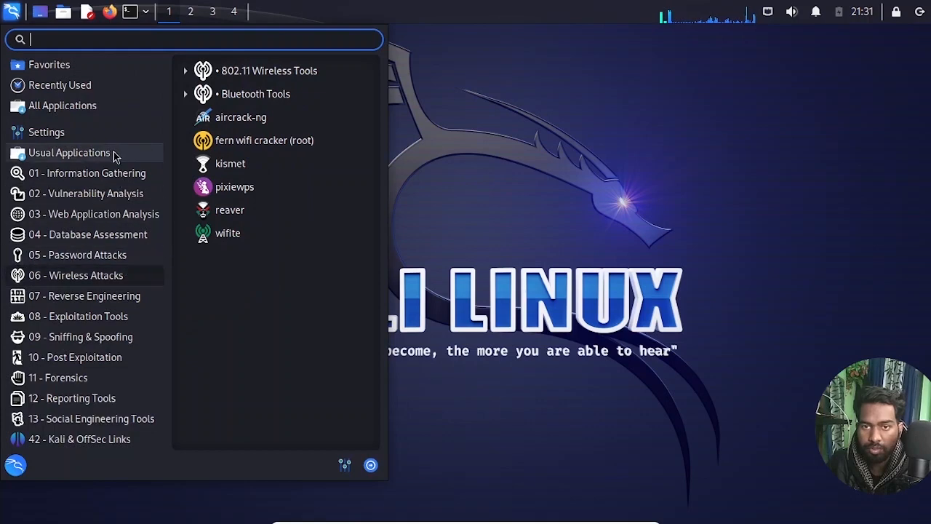
{"action": "left_click", "coordinate": [96, 102]}
{"action": "left_click", "coordinate": [121, 173]}
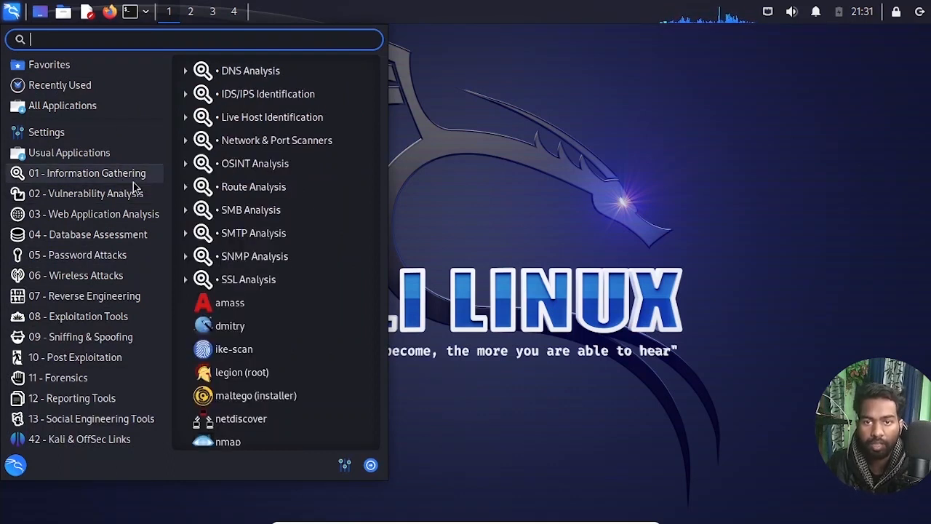
{"action": "mouse_move", "coordinate": [130, 196]}
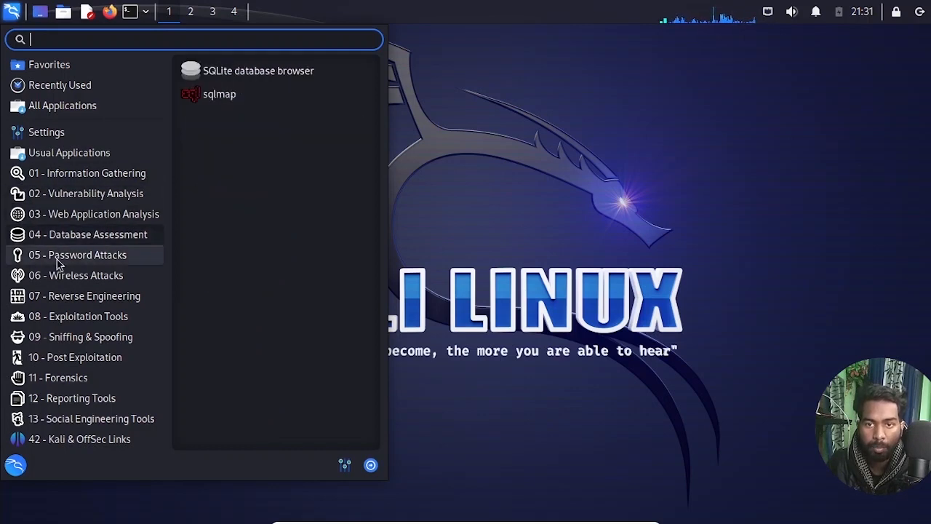
{"action": "mouse_move", "coordinate": [146, 264]}
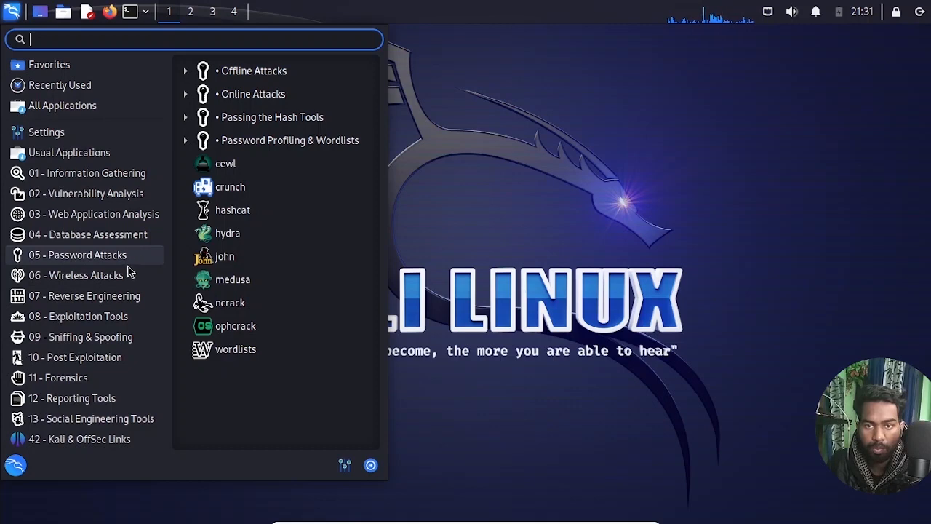
{"action": "mouse_move", "coordinate": [131, 278]}
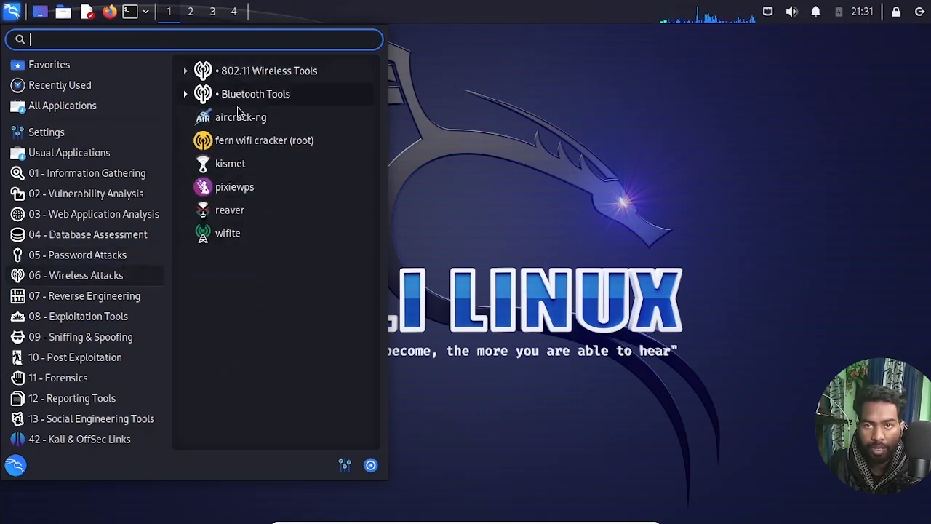
{"action": "mouse_move", "coordinate": [85, 323]}
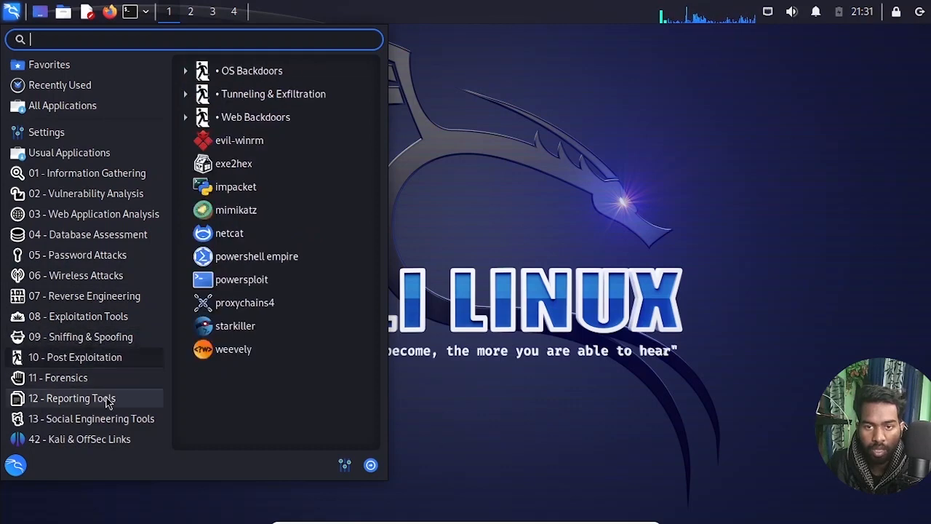
{"action": "mouse_move", "coordinate": [104, 383]}
{"action": "mouse_move", "coordinate": [141, 419]}
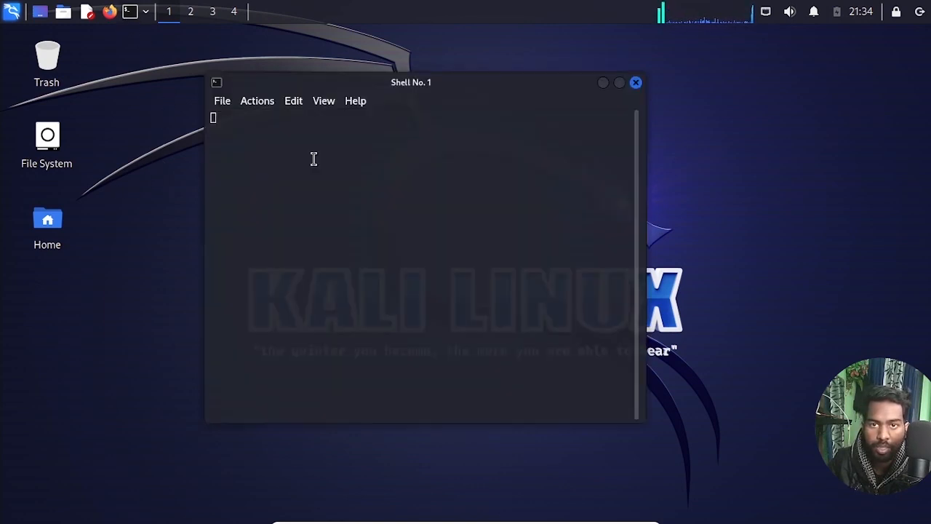
Step: Reposition the terminal window and run cat /etc/os-release to display the operating system's release information
{"action": "left_click_drag", "start_coordinate": [328, 85], "coordinate": [391, 85]}
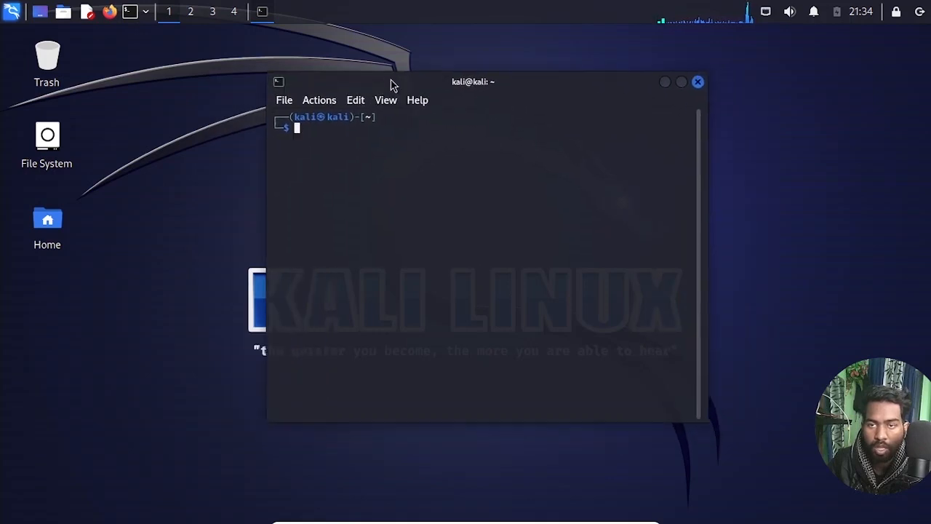
{"action": "mouse_move", "coordinate": [446, 79]}
{"action": "left_mouse_down"}
{"action": "mouse_move", "coordinate": [434, 78]}
{"action": "mouse_move", "coordinate": [424, 96]}
{"action": "mouse_move", "coordinate": [455, 75]}
{"action": "mouse_move", "coordinate": [410, 131]}
{"action": "mouse_move", "coordinate": [440, 71]}
{"action": "mouse_move", "coordinate": [352, 112]}
{"action": "mouse_move", "coordinate": [338, 100]}
{"action": "mouse_move", "coordinate": [441, 87]}
{"action": "mouse_move", "coordinate": [505, 104]}
{"action": "mouse_move", "coordinate": [453, 84]}
{"action": "left_mouse_up"}
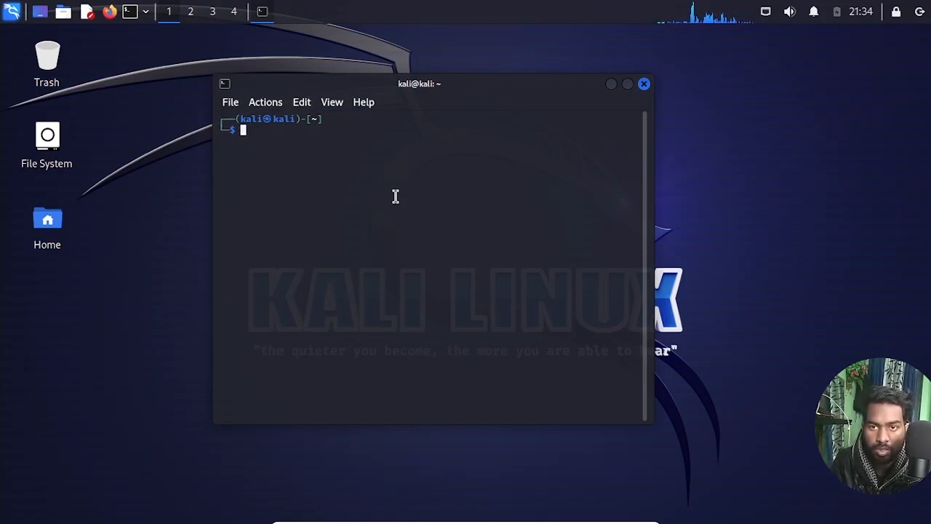
{"action": "type", "text": "cat "}
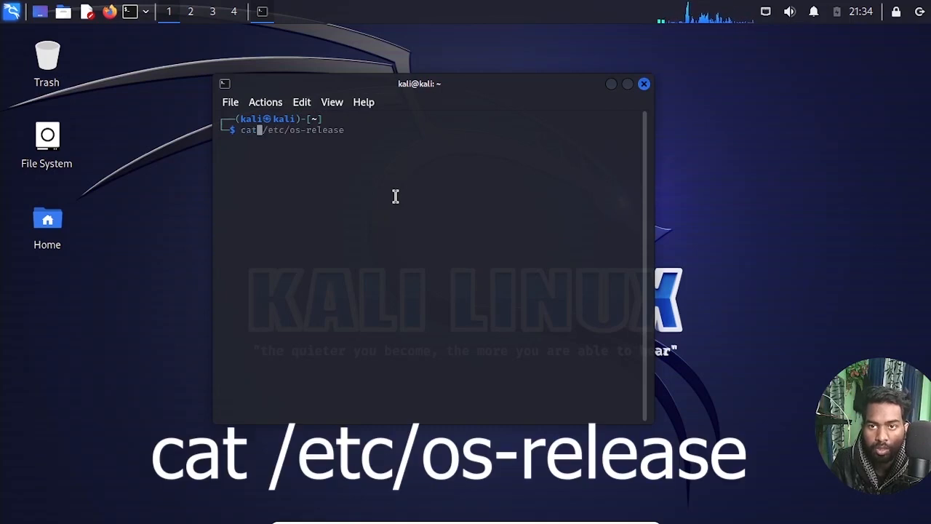
{"action": "type", "text": "/"}
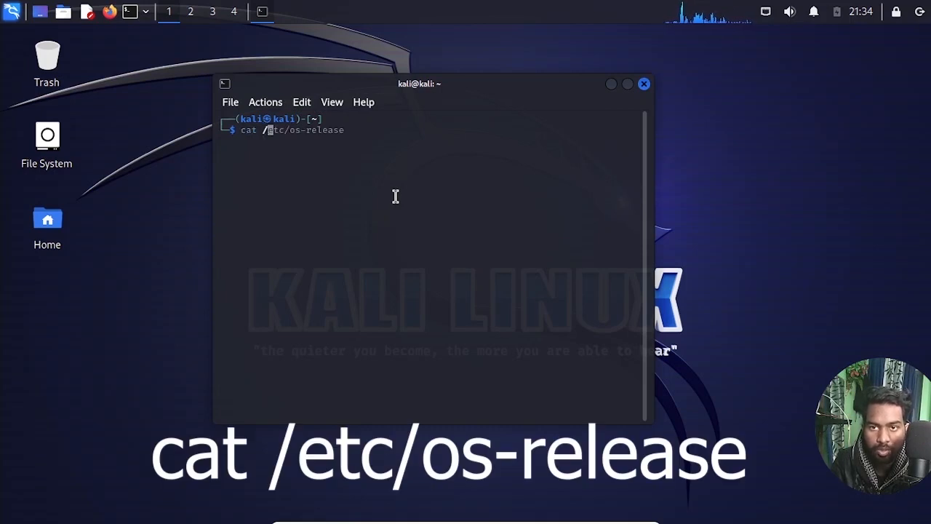
{"action": "type", "text": "etc/os-lre"}
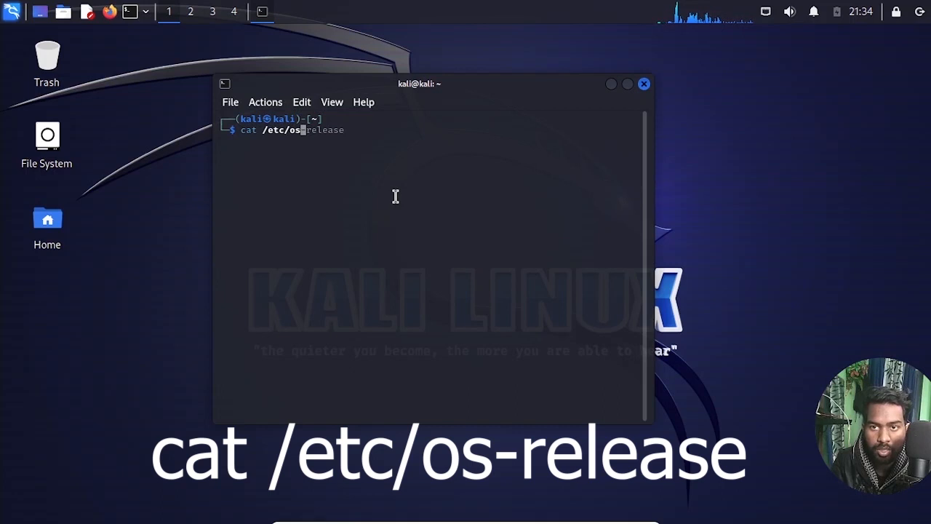
{"action": "key", "text": "BackSpace"}
{"action": "key", "text": "BackSpace"}
{"action": "key", "text": "BackSpace"}
{"action": "type", "text": "release"}
{"action": "key", "text": "BackSpace"}
{"action": "key", "text": "BackSpace"}
{"action": "key", "text": "BackSpace"}
{"action": "key", "text": "BackSpace"}
{"action": "key", "text": "BackSpace"}
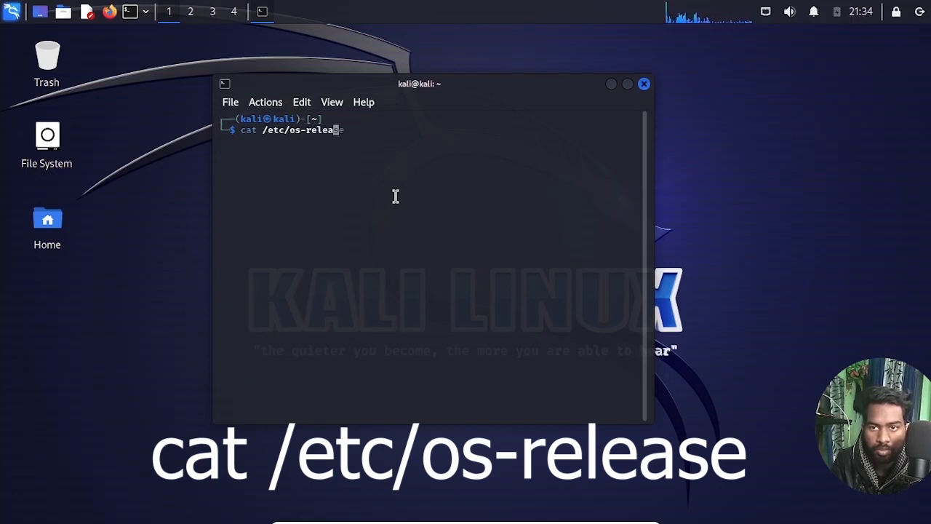
{"action": "type", "text": "lease"}
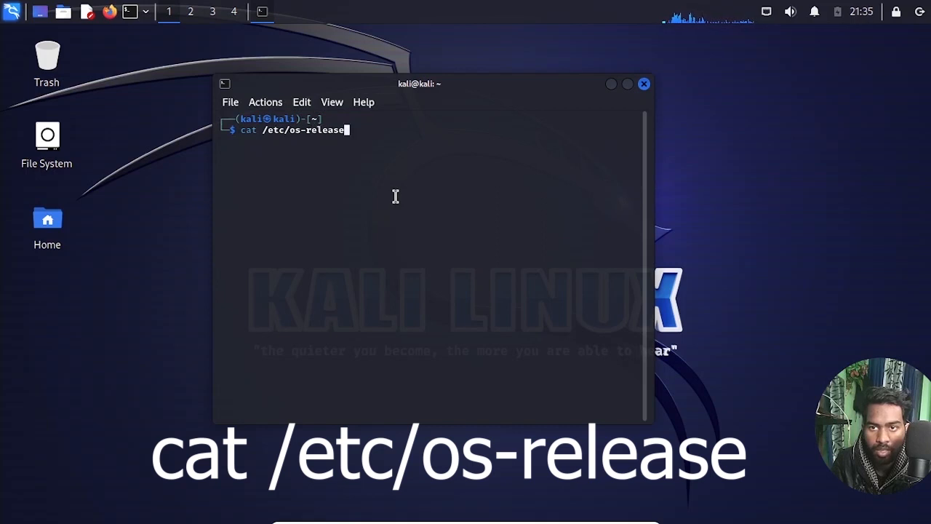
{"action": "key", "text": "Return"}
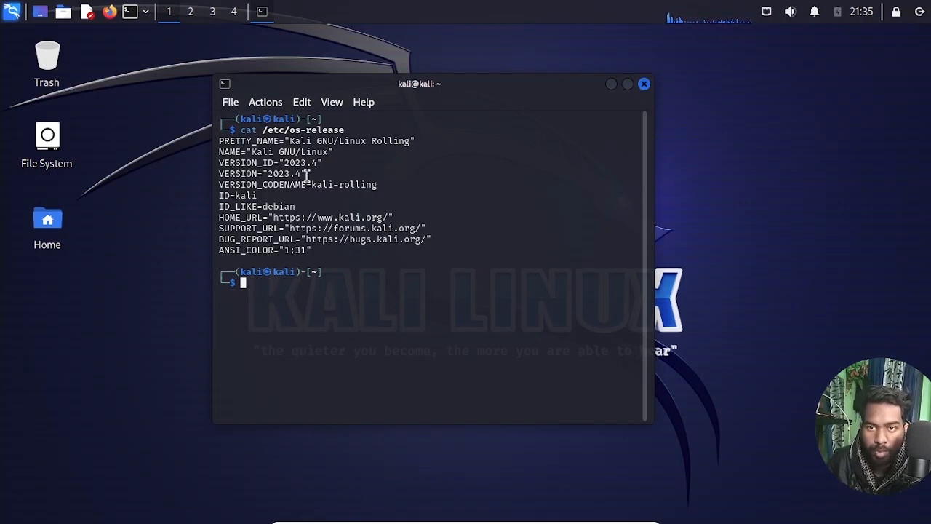
Step: Highlight the VERSION and NAME lines in the release information, then clear the selection
{"action": "left_click_drag", "start_coordinate": [318, 173], "coordinate": [237, 174]}
{"action": "left_click", "coordinate": [309, 153]}
{"action": "left_click_drag", "start_coordinate": [349, 152], "coordinate": [218, 154]}
{"action": "left_click", "coordinate": [346, 236]}
Step: Run sudo apt-get update -y in the terminal and authenticate with the sudo account password
{"action": "left_click_drag", "start_coordinate": [417, 85], "coordinate": [455, 74]}
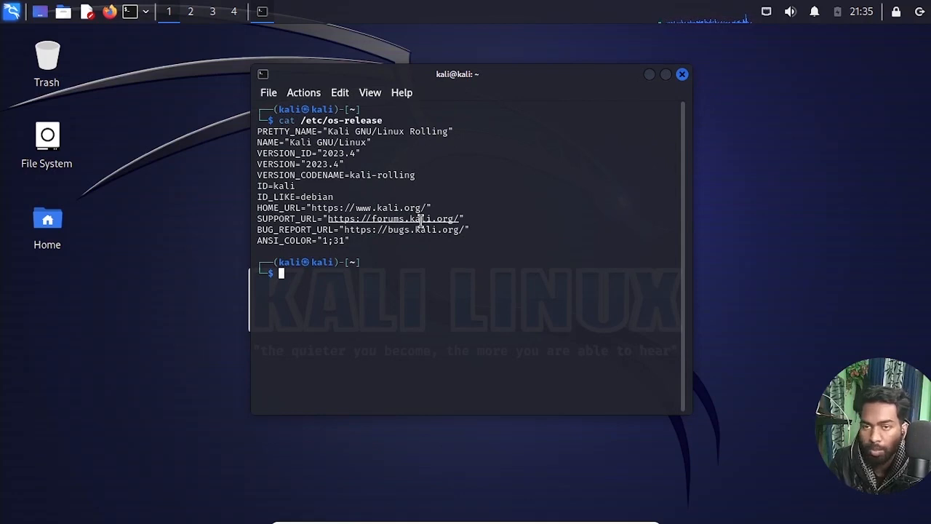
{"action": "type", "text": "s"}
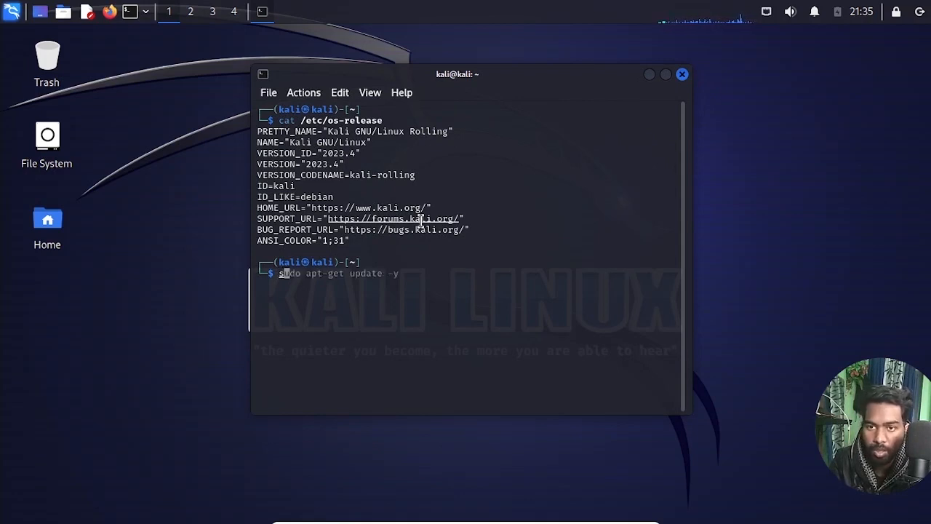
{"action": "type", "text": "udo "}
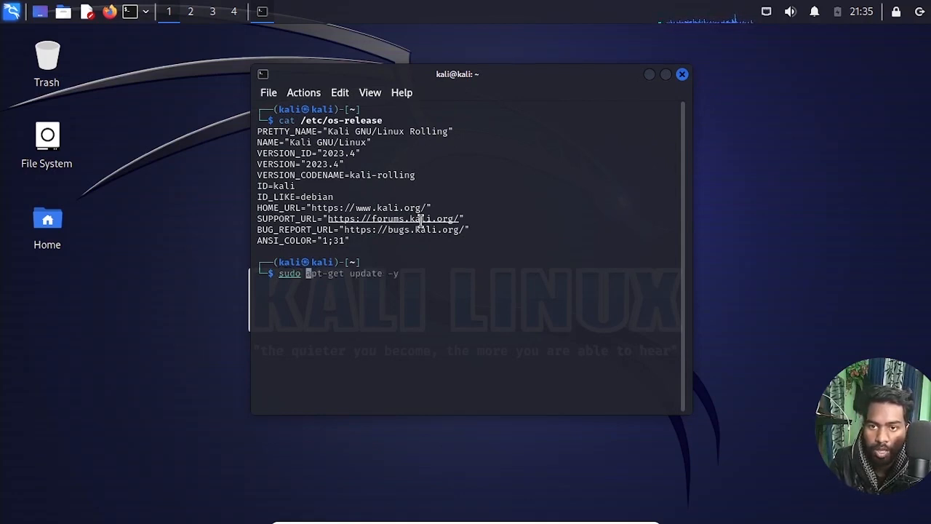
{"action": "type", "text": "apt-get"}
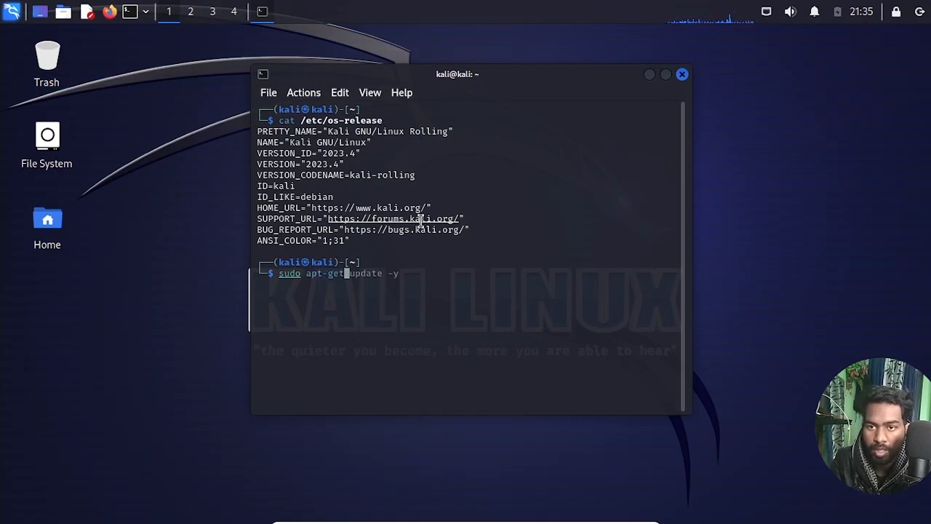
{"action": "type", "text": " update -"}
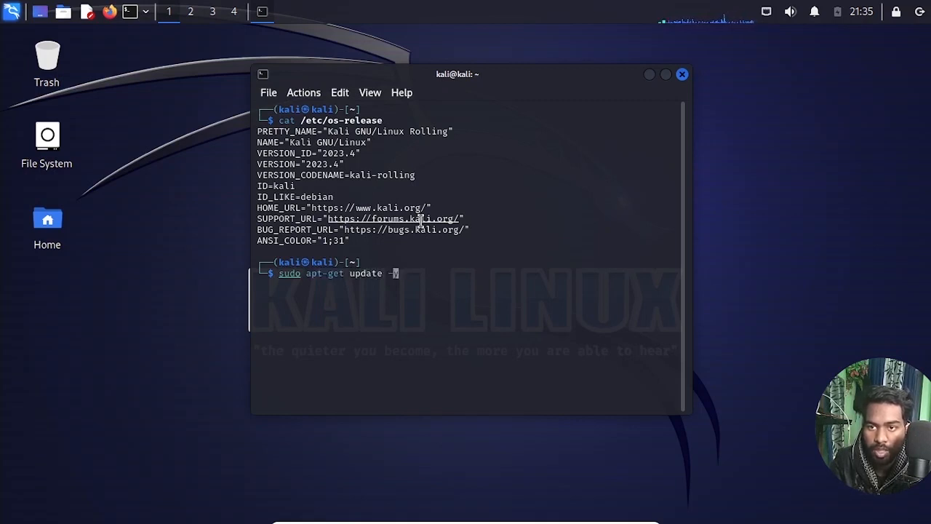
{"action": "type", "text": "y"}
{"action": "key", "text": "Return"}
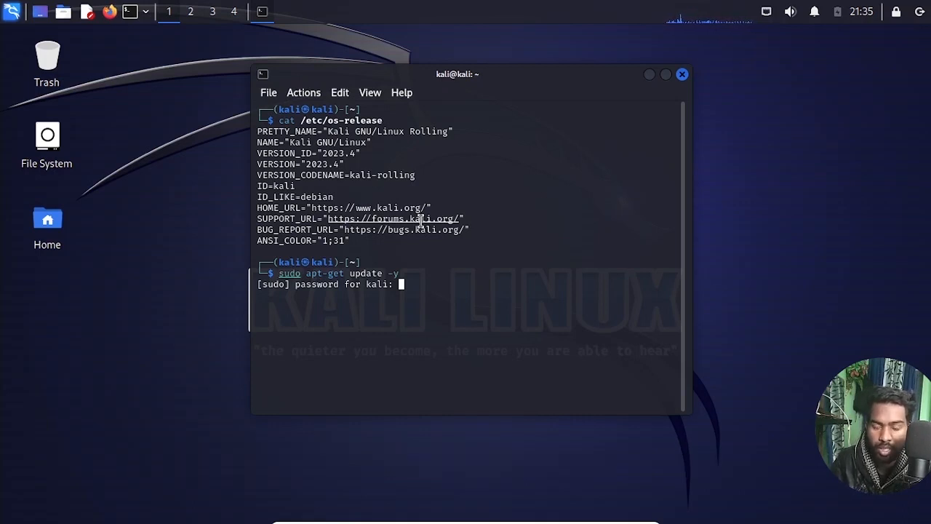
{"action": "key", "text": "Return"}
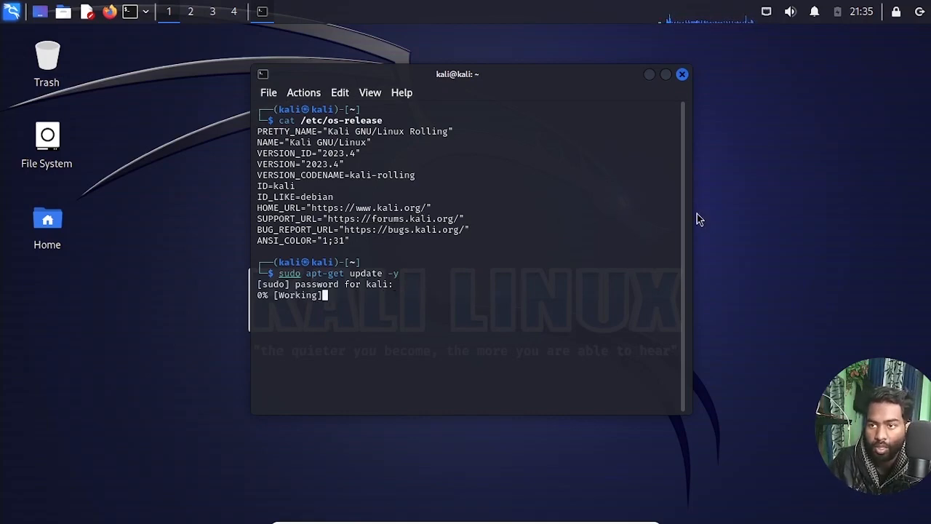
Step: Widen the terminal window to span most of the desktop and reposition it so the command output is easier to read
{"action": "left_click_drag", "start_coordinate": [687, 210], "coordinate": [910, 212]}
{"action": "left_click_drag", "start_coordinate": [491, 79], "coordinate": [291, 34]}
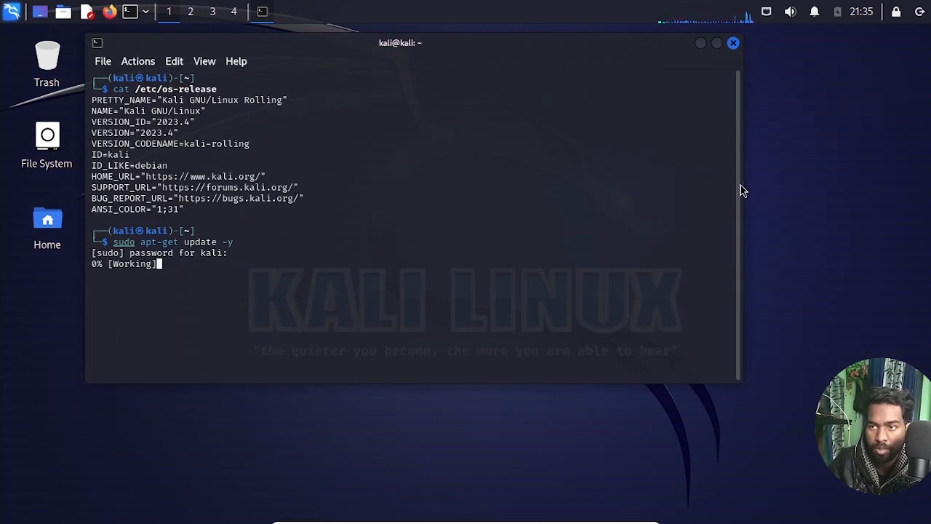
{"action": "left_click_drag", "start_coordinate": [737, 183], "coordinate": [913, 184]}
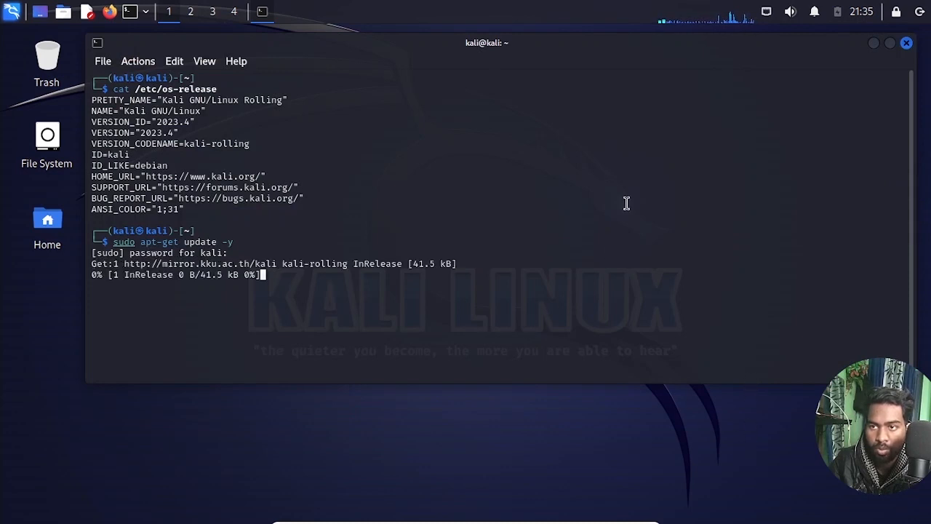
{"action": "left_click_drag", "start_coordinate": [522, 44], "coordinate": [517, 65]}
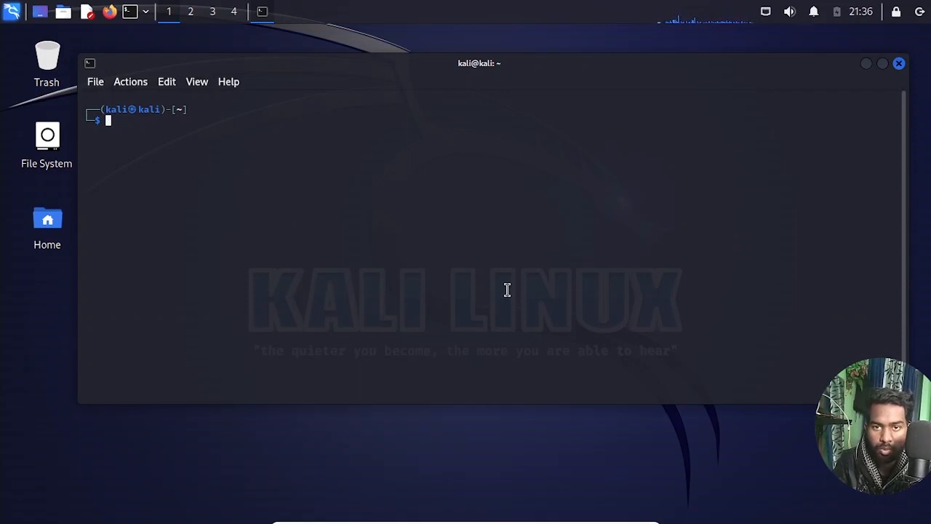
Step: Upgrade the installed packages by running sudo apt upgrade -y in the terminal
{"action": "type", "text": "suo"}
{"action": "key", "text": "BackSpace"}
{"action": "type", "text": "do apt"}
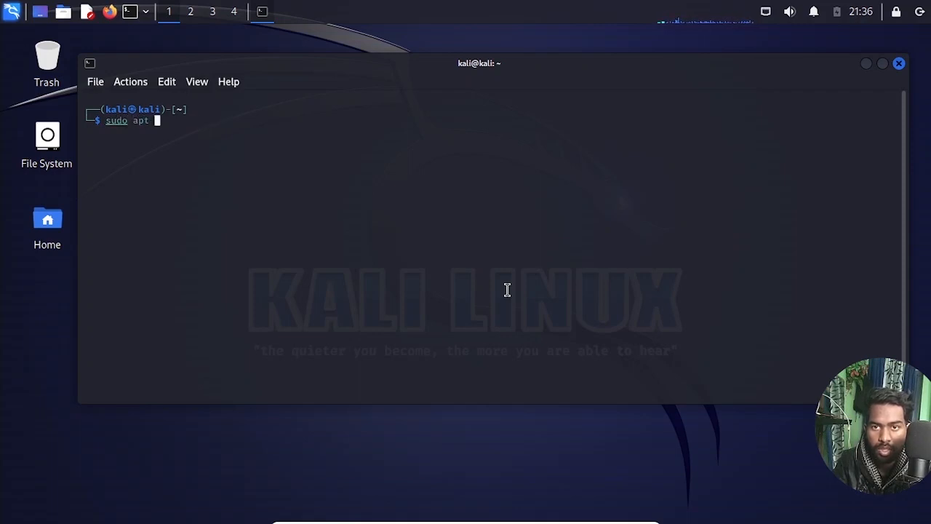
{"action": "type", "text": " get"}
{"action": "key", "text": "BackSpace"}
{"action": "key", "text": "BackSpace"}
{"action": "key", "text": "BackSpace"}
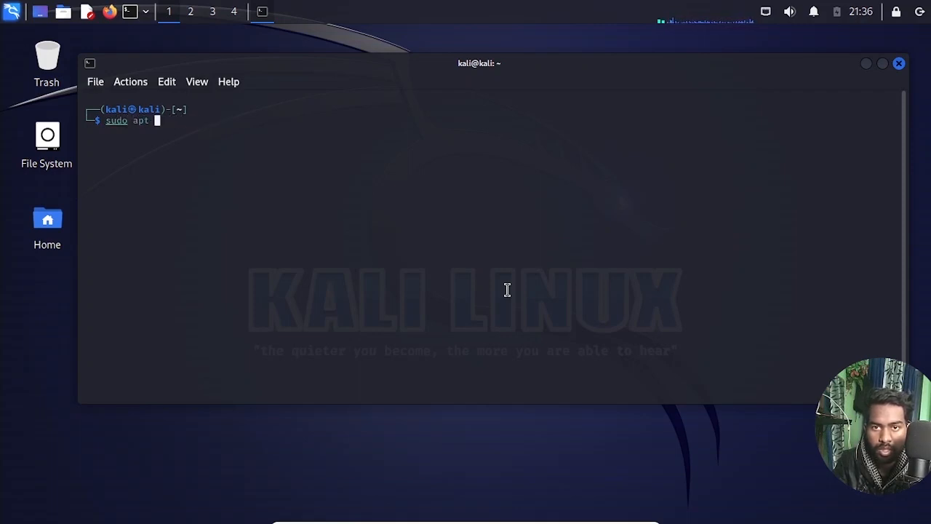
{"action": "type", "text": "upgr"}
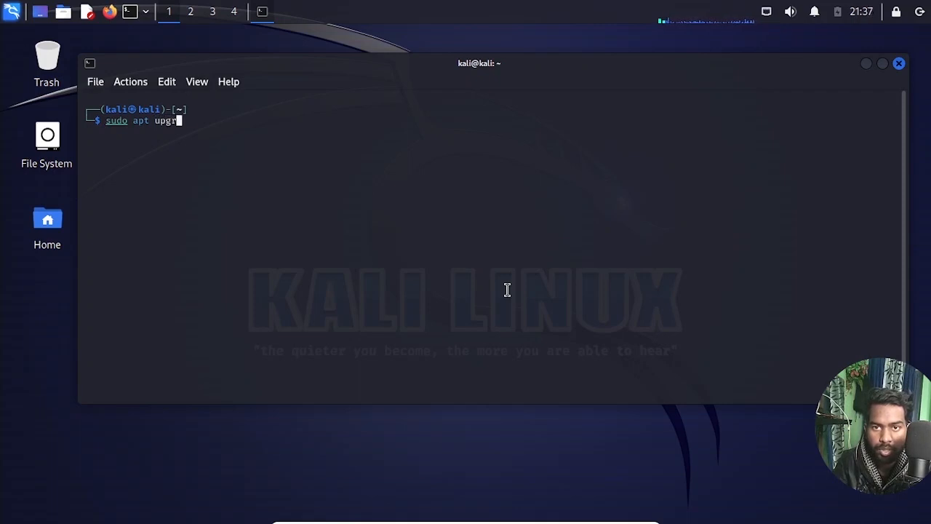
{"action": "type", "text": "ade -y"}
{"action": "key", "text": "Return"}
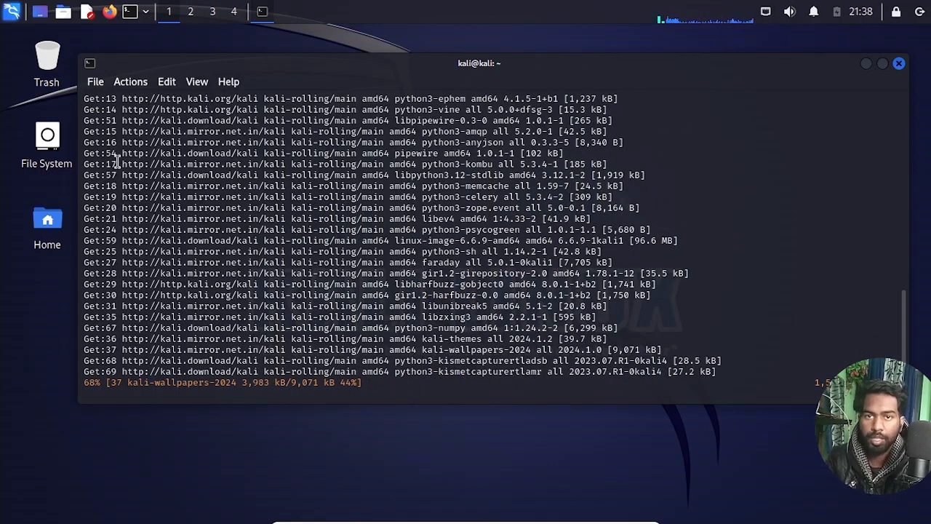
Step: Search the installed applications for "power", open Power Manager and move its window clear of the centre
{"action": "left_click", "coordinate": [12, 13]}
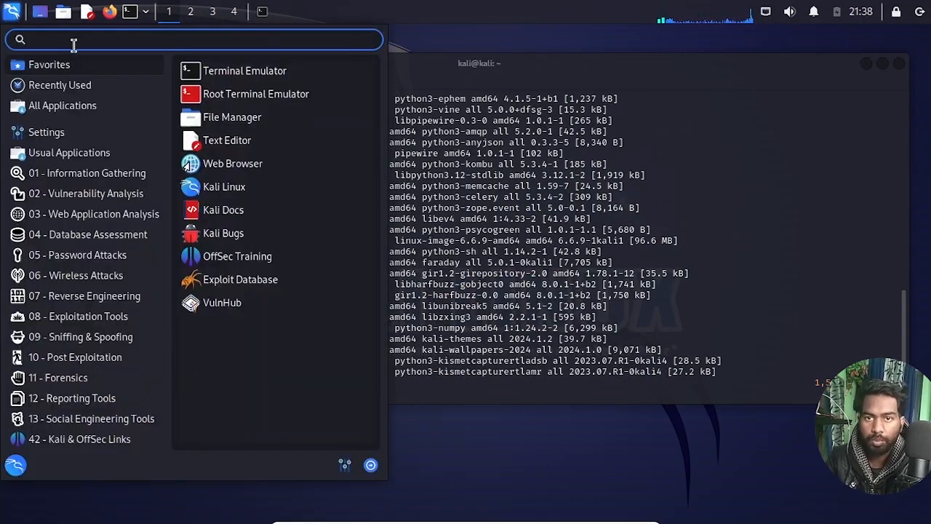
{"action": "type", "text": "pow"}
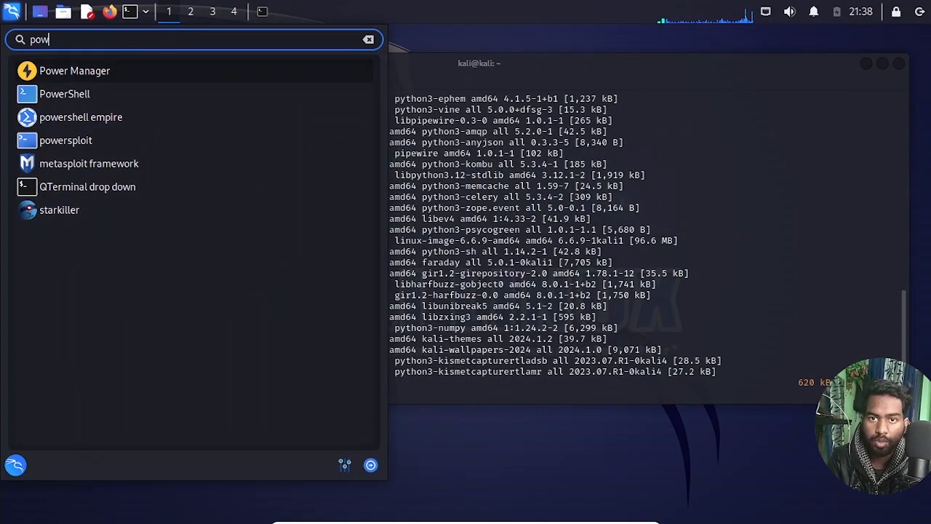
{"action": "type", "text": "er"}
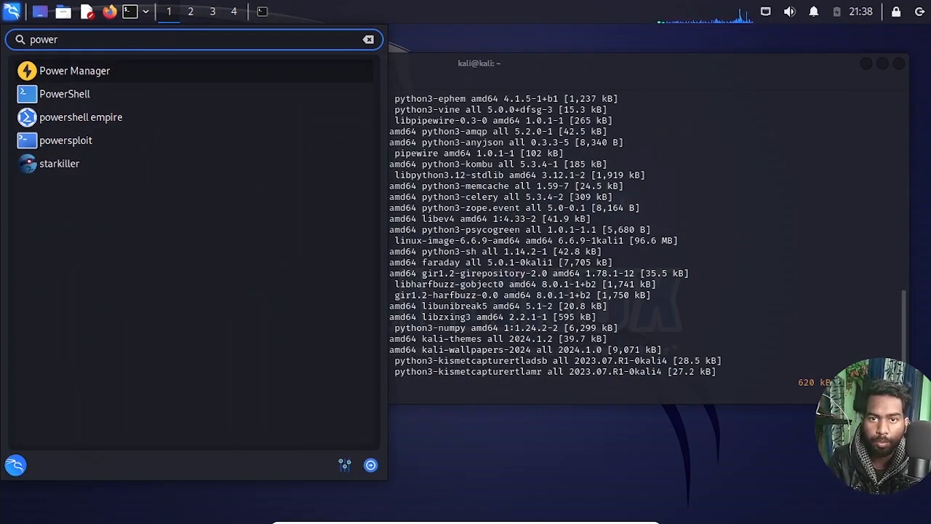
{"action": "key", "text": "Return"}
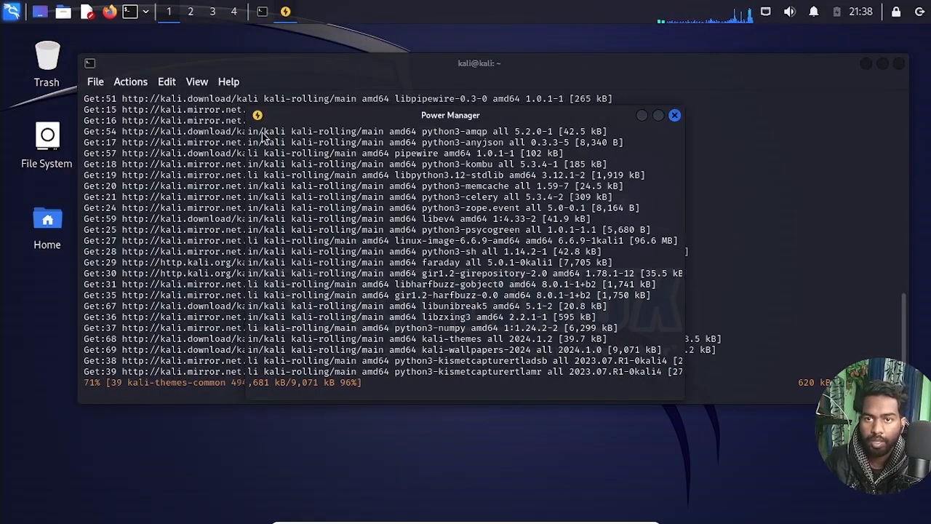
{"action": "left_click_drag", "start_coordinate": [381, 115], "coordinate": [369, 96]}
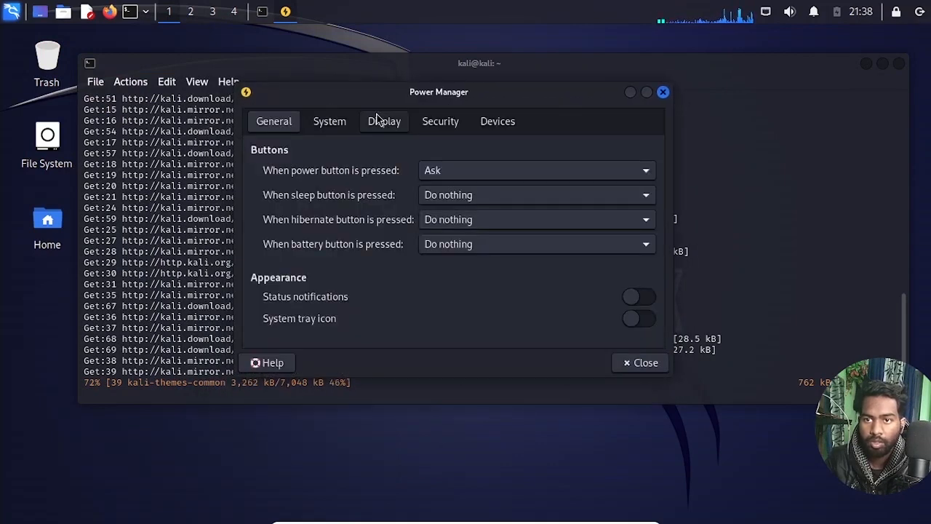
Step: Review Power Manager's display, system and general settings, including the display options for battery and plugged-in use
{"action": "left_click", "coordinate": [383, 125]}
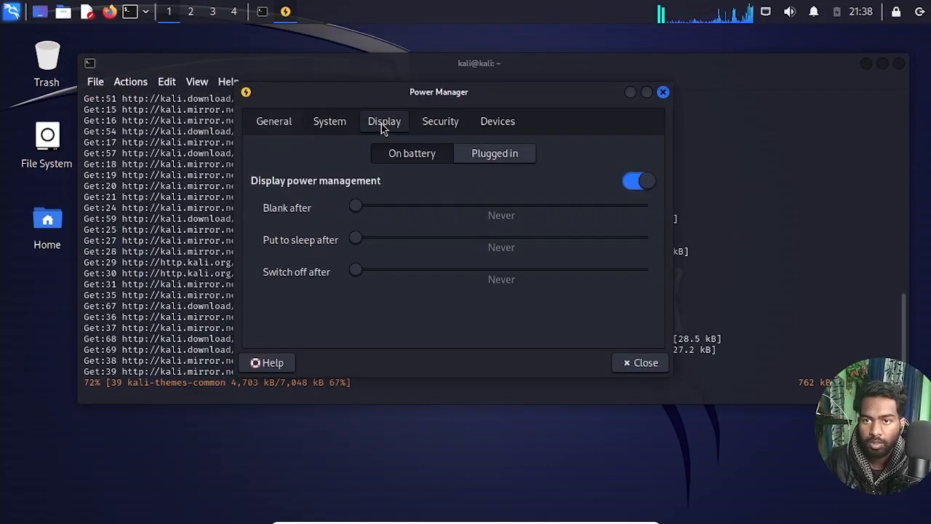
{"action": "left_click", "coordinate": [499, 160]}
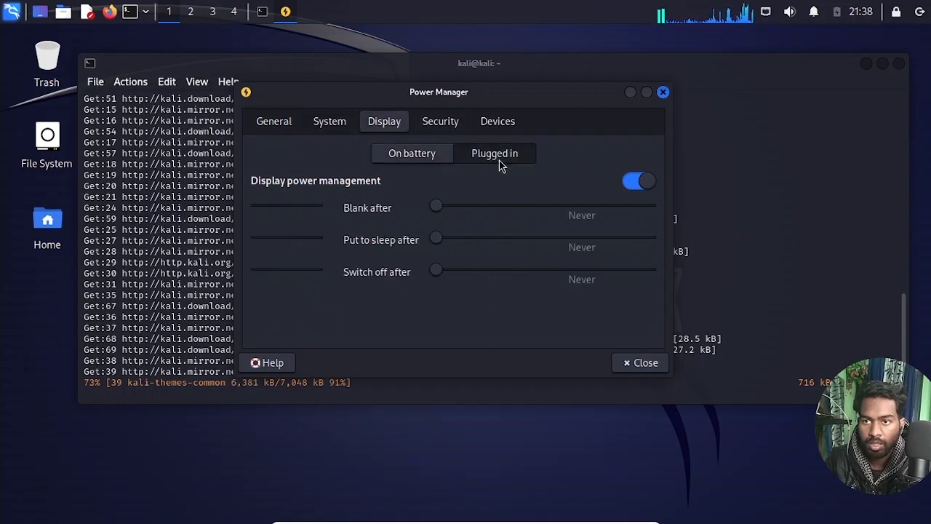
{"action": "left_click", "coordinate": [415, 162]}
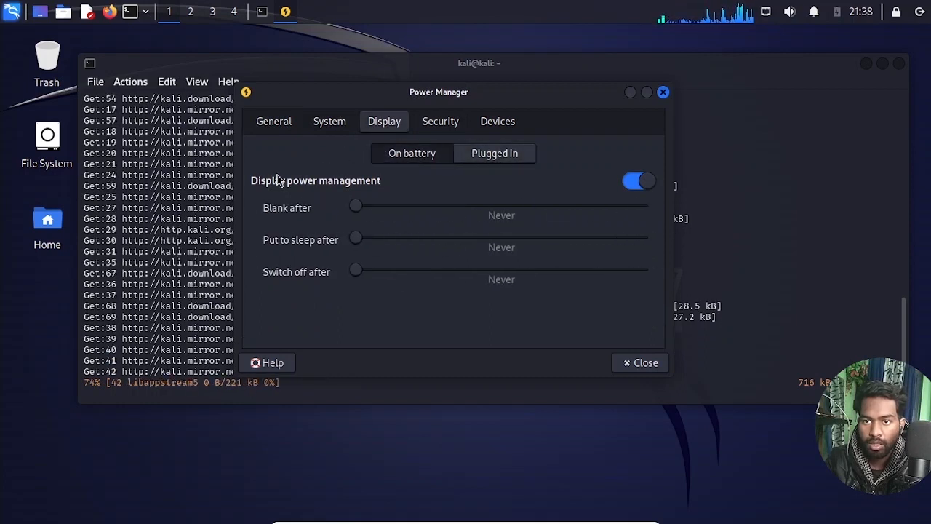
{"action": "left_click", "coordinate": [329, 121]}
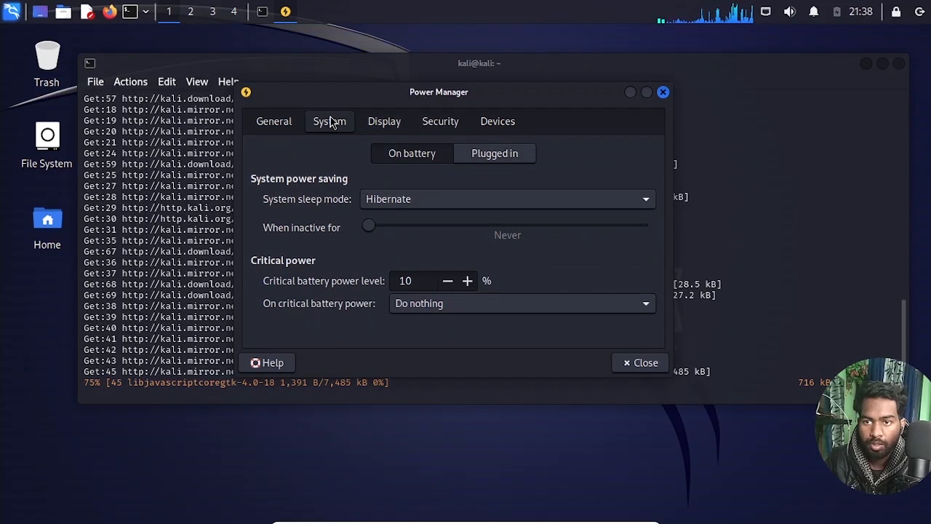
{"action": "left_click", "coordinate": [293, 127]}
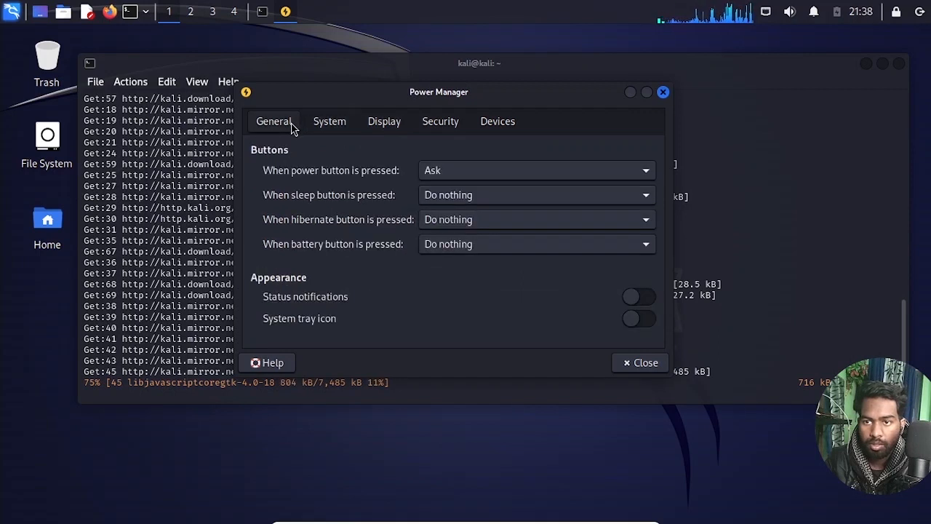
{"action": "left_click", "coordinate": [328, 124]}
{"action": "left_click", "coordinate": [393, 126]}
Step: Set automatic session locking to Never, disable locking the screen when the system goes to sleep, and close Power Manager
{"action": "left_click", "coordinate": [439, 128]}
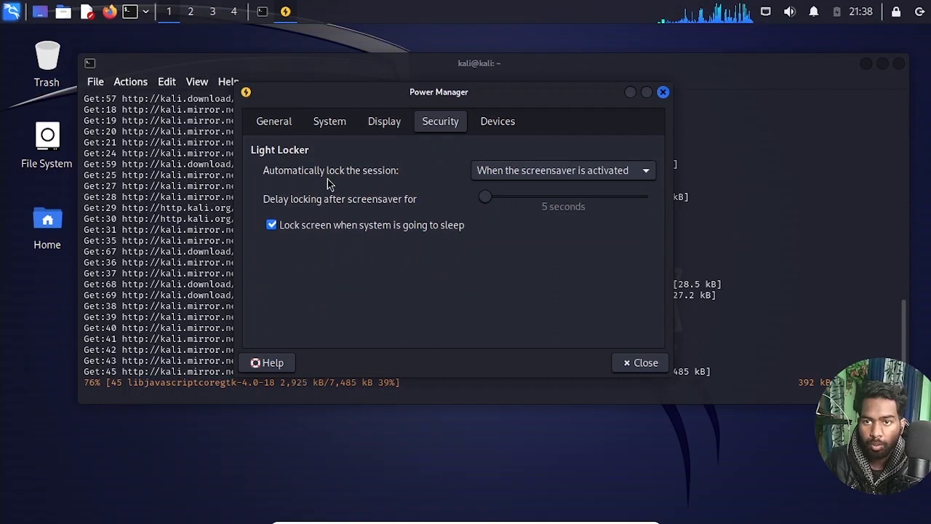
{"action": "left_click", "coordinate": [567, 176]}
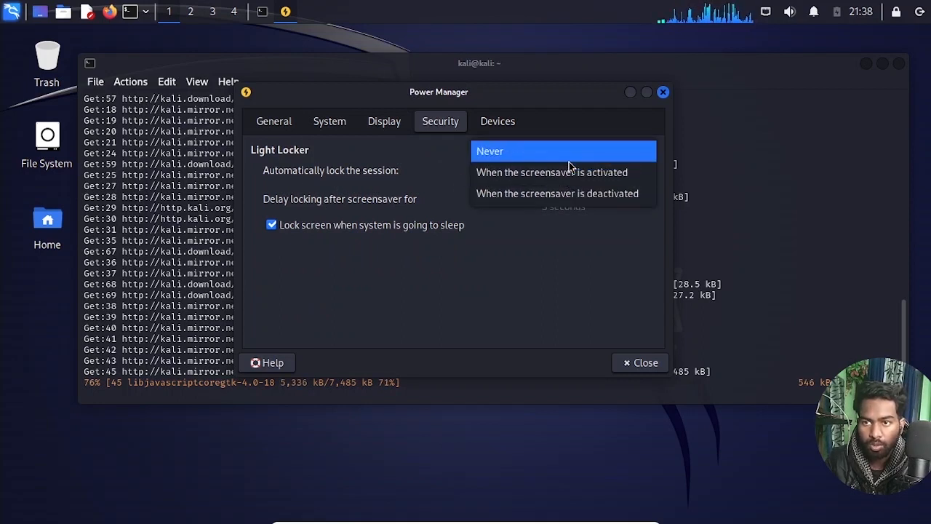
{"action": "left_click", "coordinate": [569, 161]}
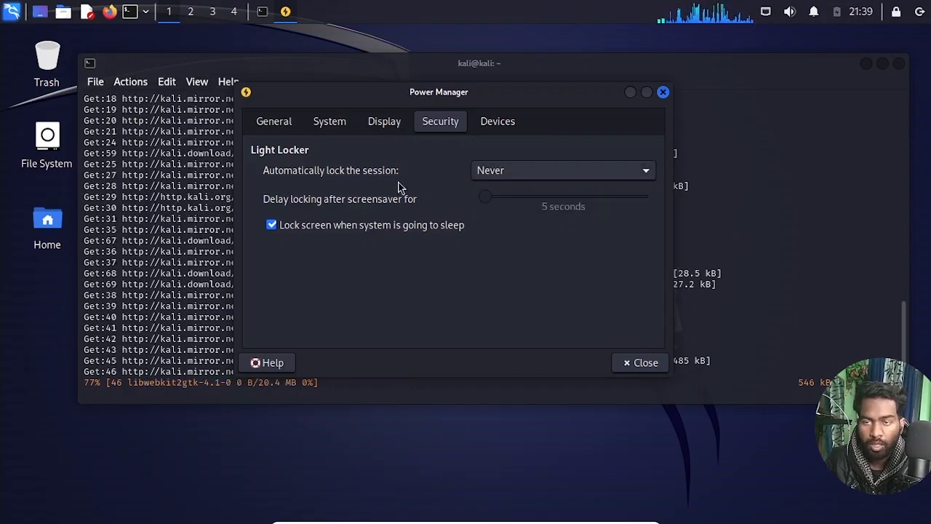
{"action": "mouse_move", "coordinate": [486, 88]}
{"action": "left_mouse_down"}
{"action": "mouse_move", "coordinate": [533, 101]}
{"action": "mouse_move", "coordinate": [493, 87]}
{"action": "left_mouse_up"}
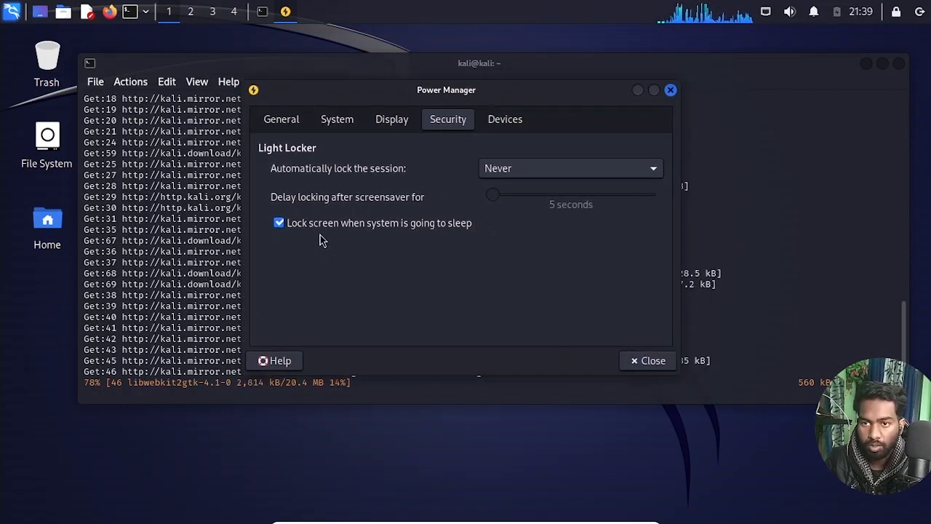
{"action": "left_click", "coordinate": [279, 223]}
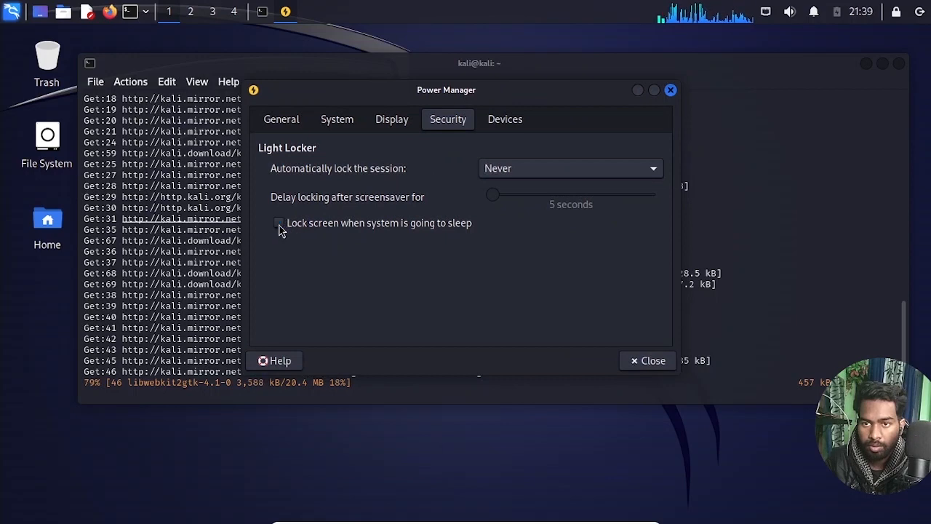
{"action": "left_click", "coordinate": [640, 362]}
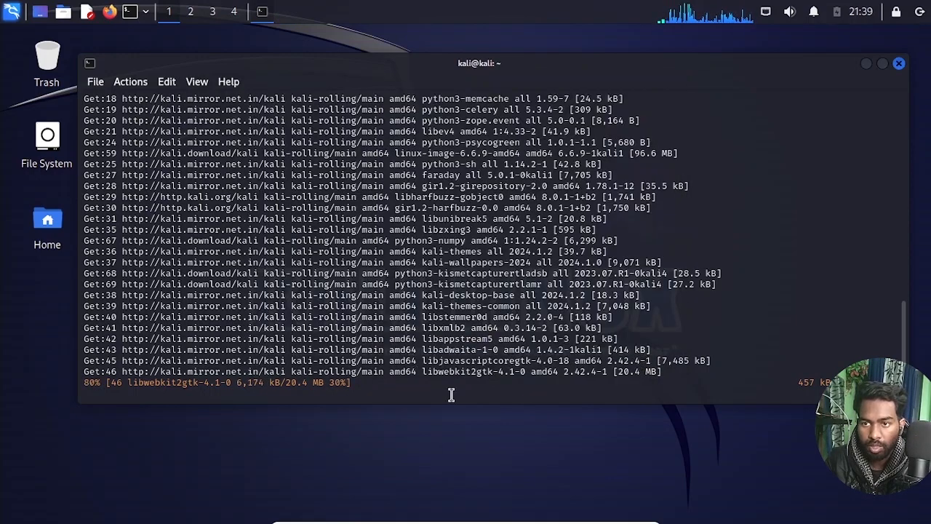
{"action": "mouse_move", "coordinate": [584, 66]}
{"action": "left_mouse_down"}
{"action": "mouse_move", "coordinate": [578, 56]}
{"action": "mouse_move", "coordinate": [580, 67]}
{"action": "left_mouse_up"}
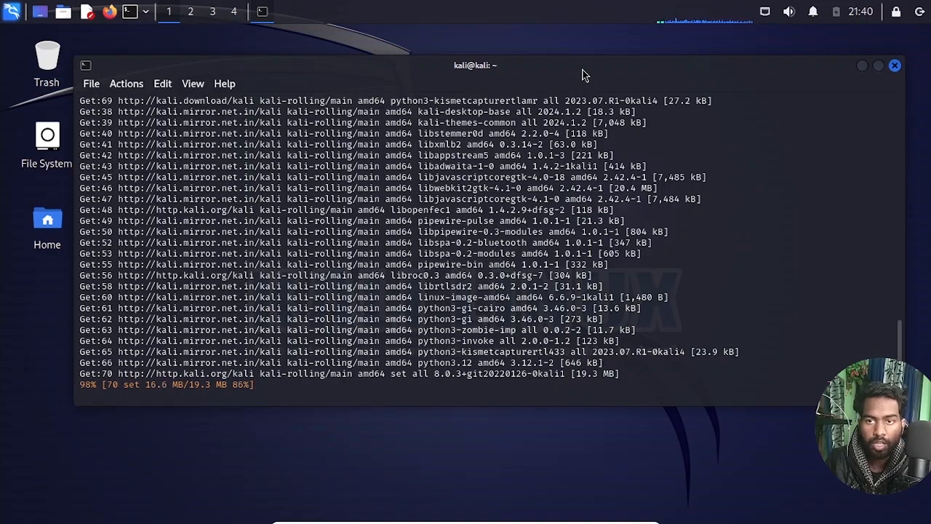
{"action": "mouse_move", "coordinate": [582, 71]}
{"action": "left_mouse_down"}
{"action": "mouse_move", "coordinate": [557, 87]}
{"action": "mouse_move", "coordinate": [591, 77]}
{"action": "left_mouse_up"}
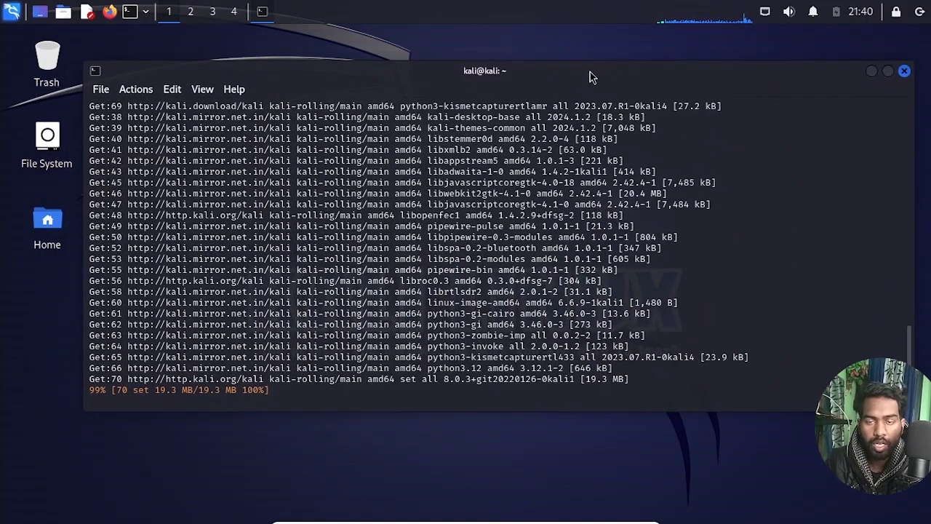